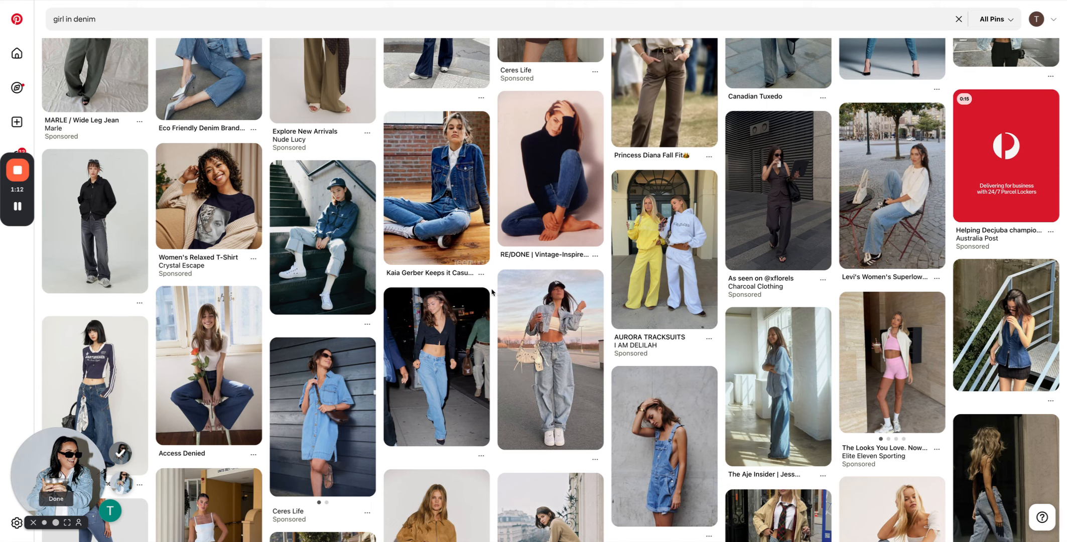
Open the pin of the woman in a cropped denim jacket, baggy jeans and black cap, and download its image
{"action": "left_click", "coordinate": [545, 324]}
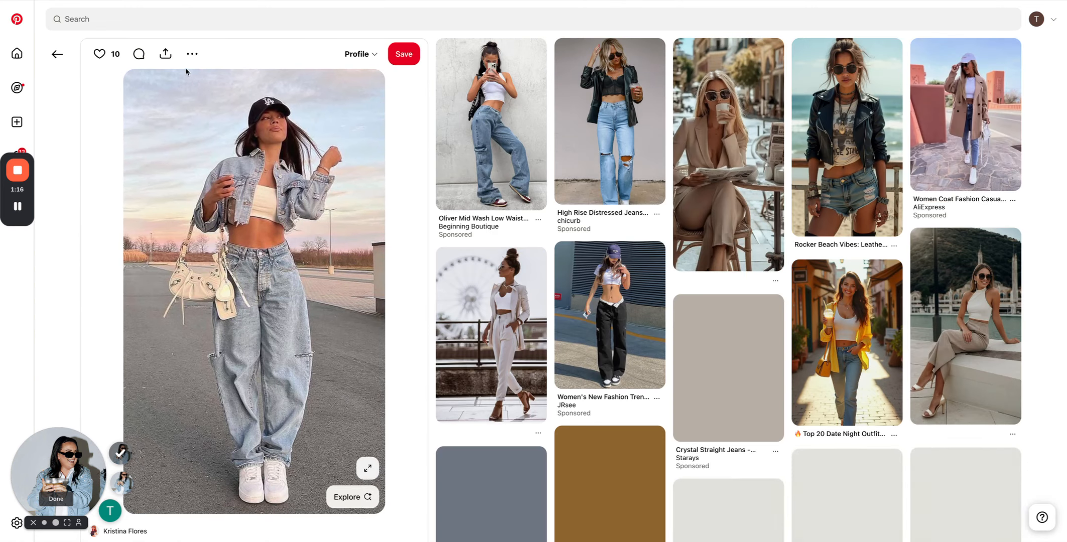
{"action": "left_click", "coordinate": [192, 54]}
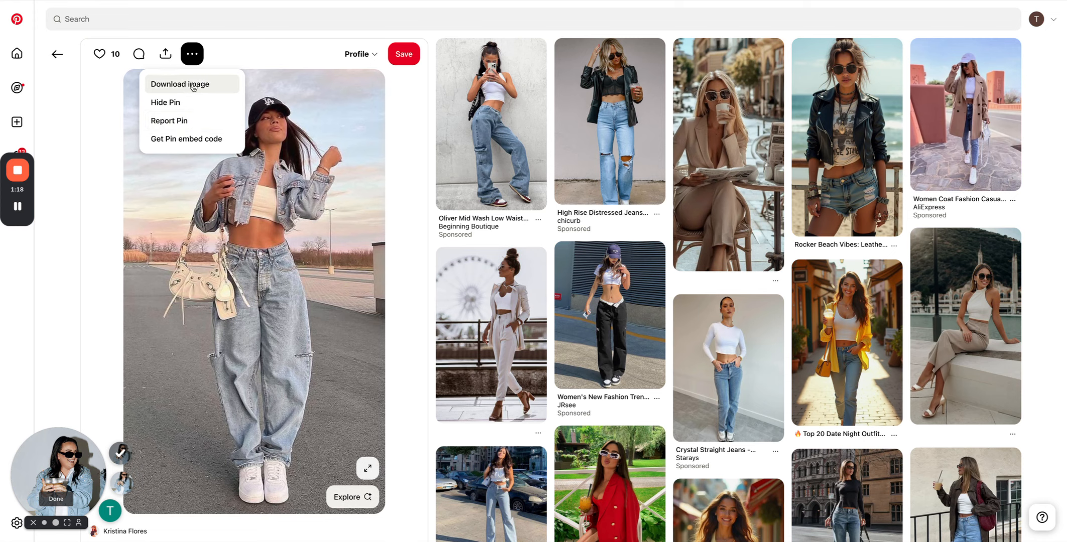
{"action": "left_click", "coordinate": [191, 83]}
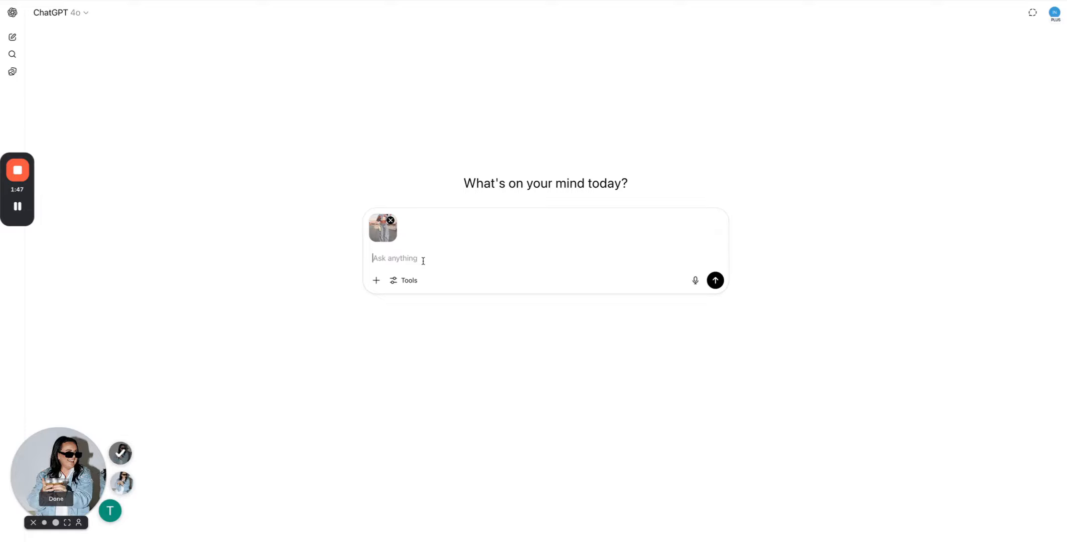
In ChatGPT, send the attached outfit photo with the request "Can you give me a prompt for openart"
{"action": "type", "text": "Can you give me a prompt for openart"}
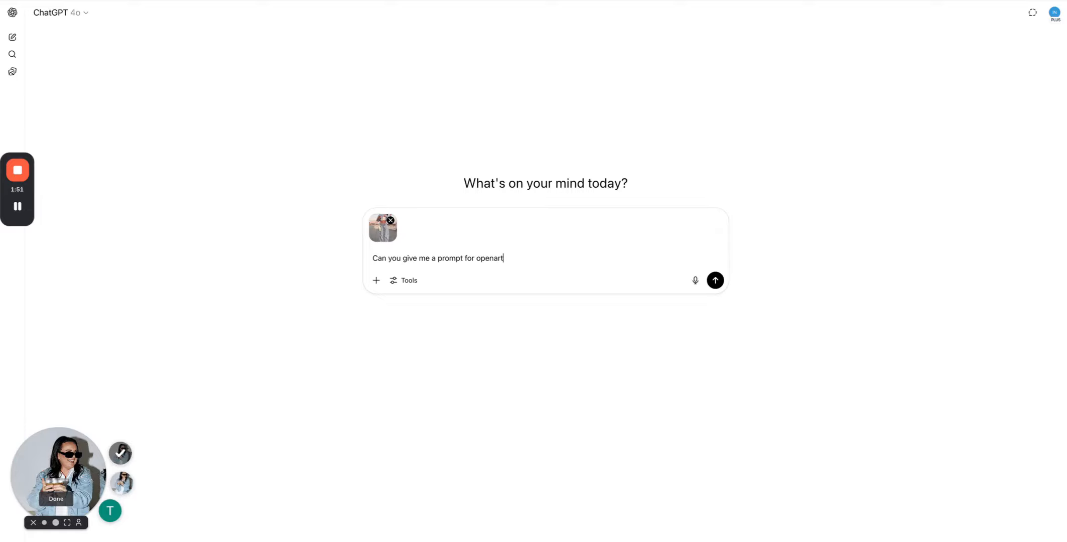
{"action": "key", "text": "Return"}
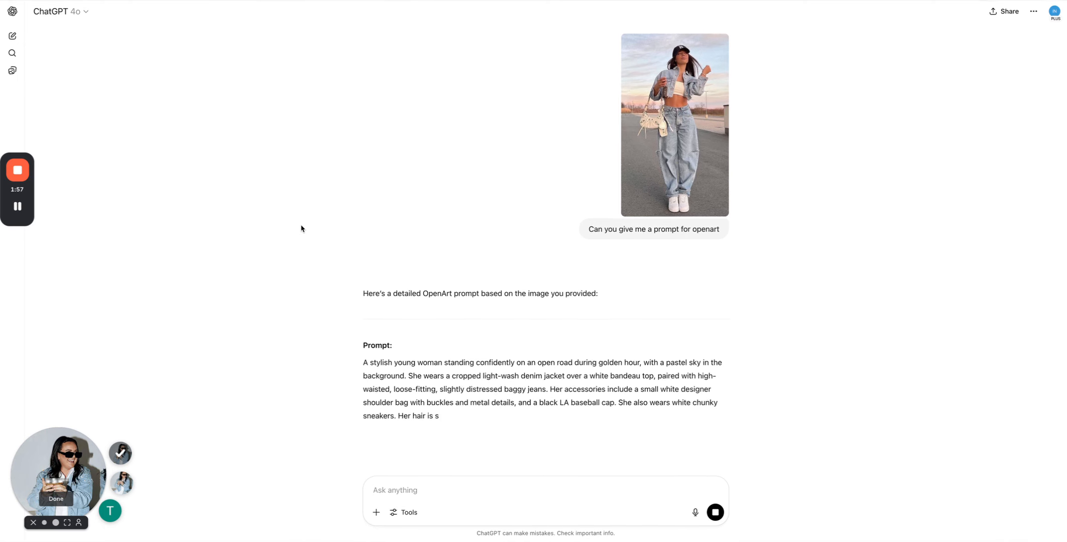
{"action": "scroll", "coordinate": [311, 310], "scroll_direction": "down", "scroll_amount": 2}
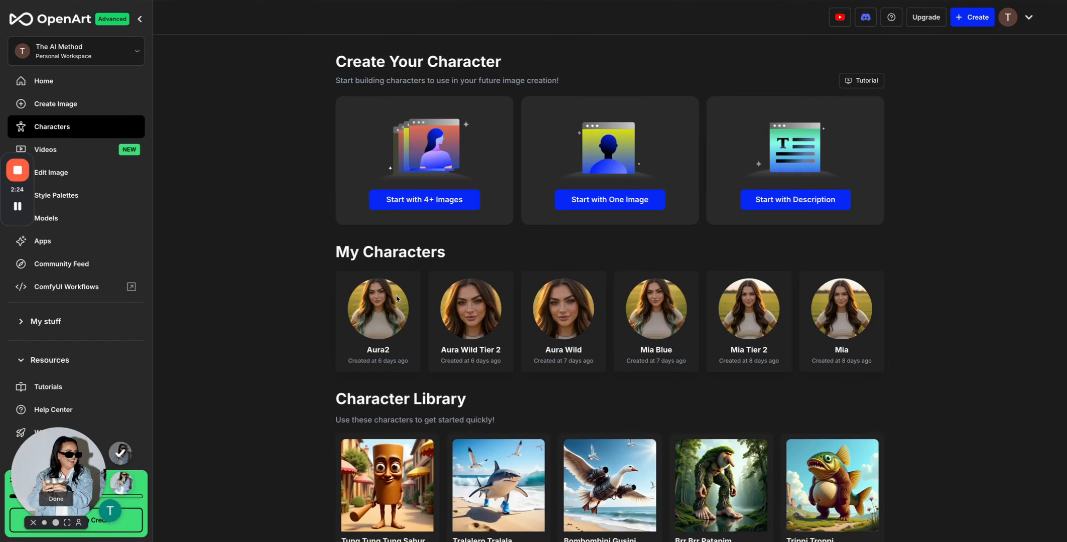
Switch to OpenArt, start creating with the Aura2 character and look through the existing generations
{"action": "mouse_move", "coordinate": [390, 305]}
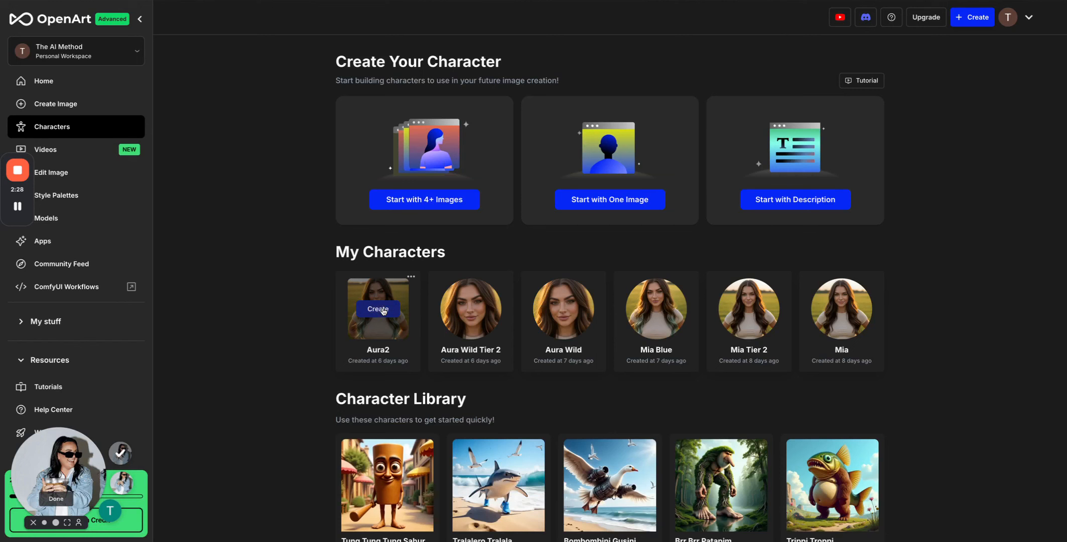
{"action": "left_click", "coordinate": [384, 310]}
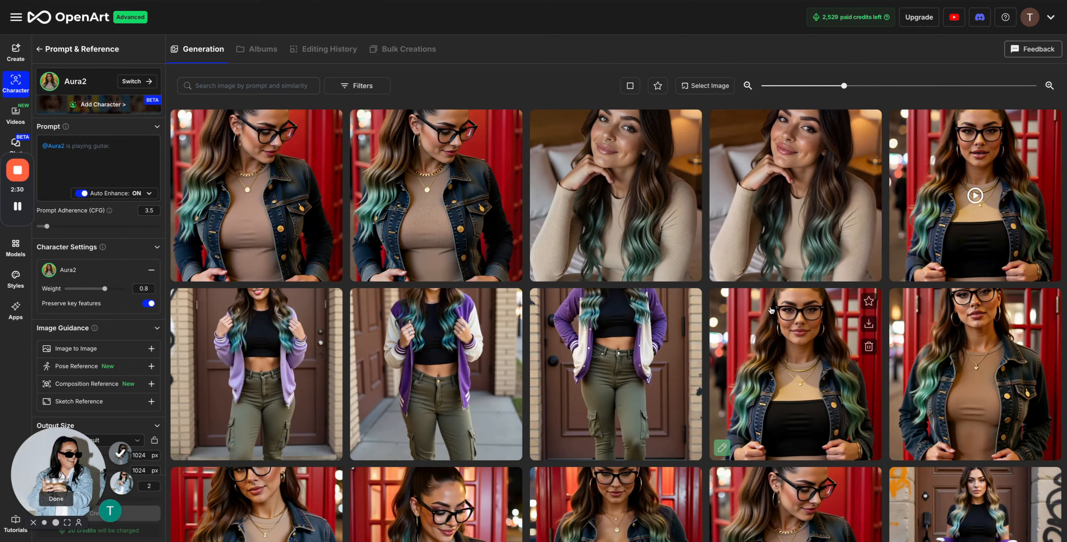
{"action": "scroll", "coordinate": [771, 309], "scroll_direction": "down", "scroll_amount": 10}
{"action": "scroll", "coordinate": [771, 310], "scroll_direction": "down", "scroll_amount": 15}
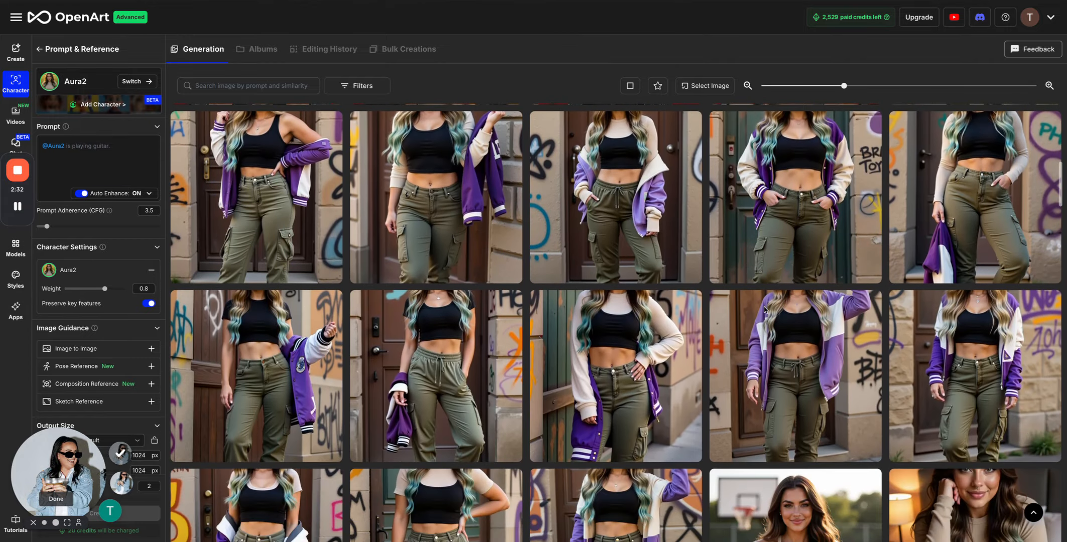
{"action": "scroll", "coordinate": [764, 310], "scroll_direction": "up", "scroll_amount": 15}
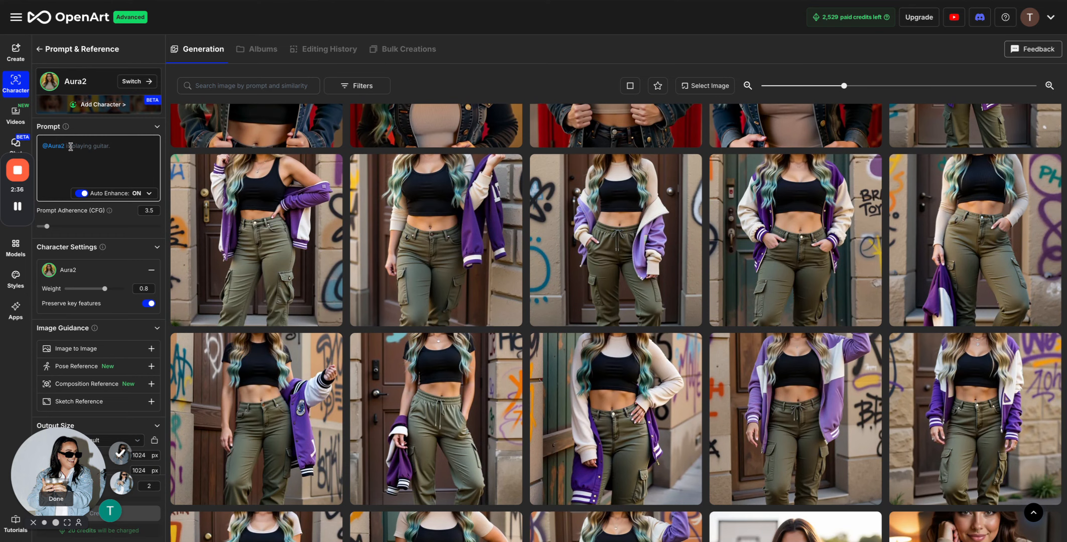
{"action": "left_click_drag", "start_coordinate": [60, 143], "coordinate": [37, 146]}
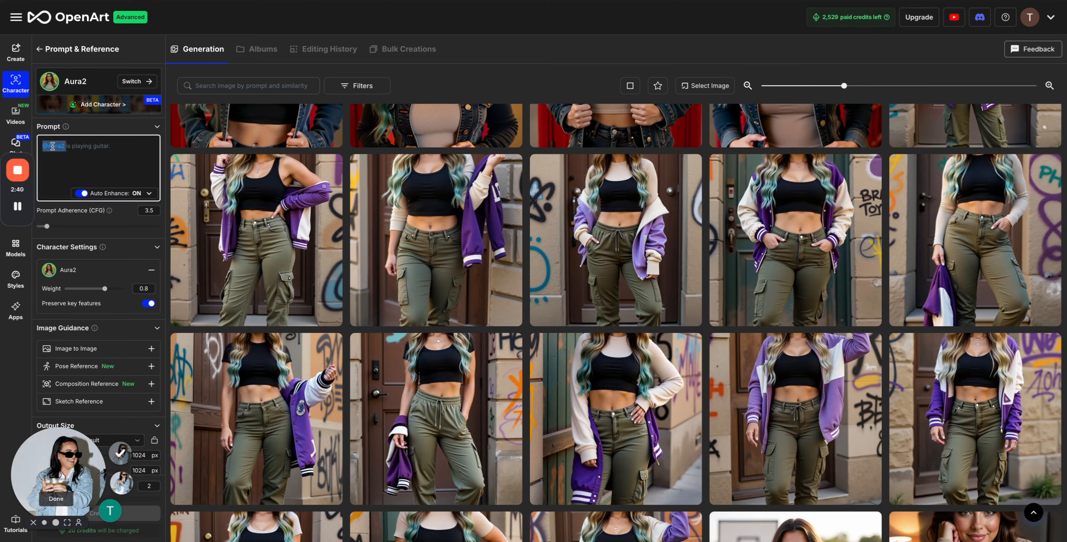
{"action": "left_click", "coordinate": [65, 145]}
{"action": "scroll", "coordinate": [536, 269], "scroll_direction": "up", "scroll_amount": 5}
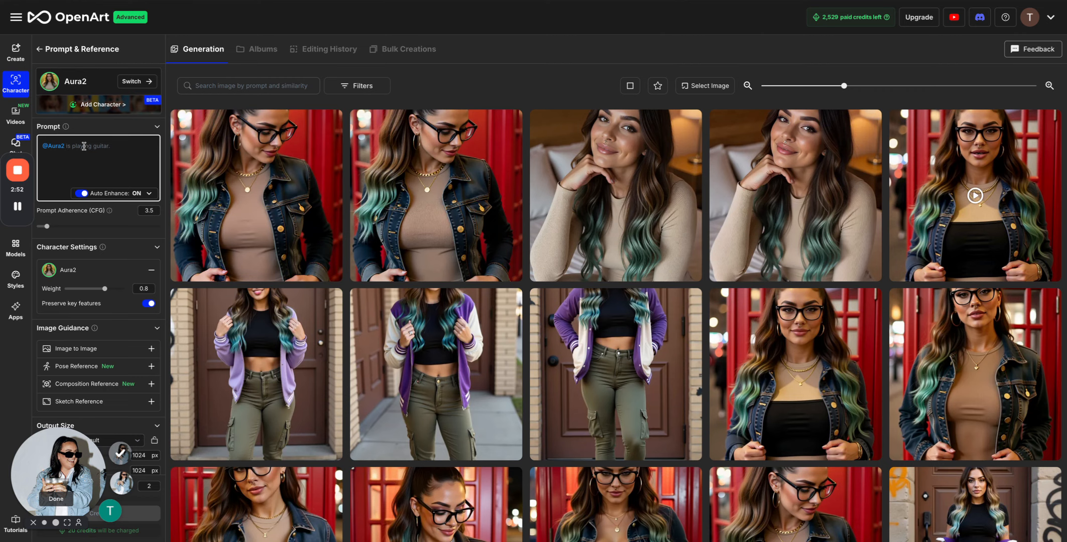
{"action": "key", "text": "ctrl+Left"}
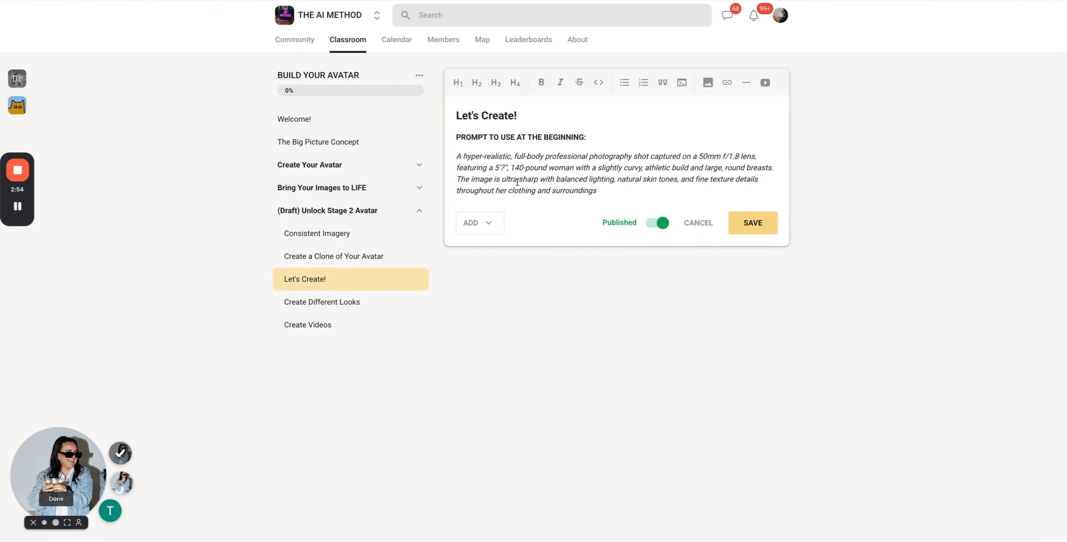
{"action": "triple_click", "coordinate": [586, 181]}
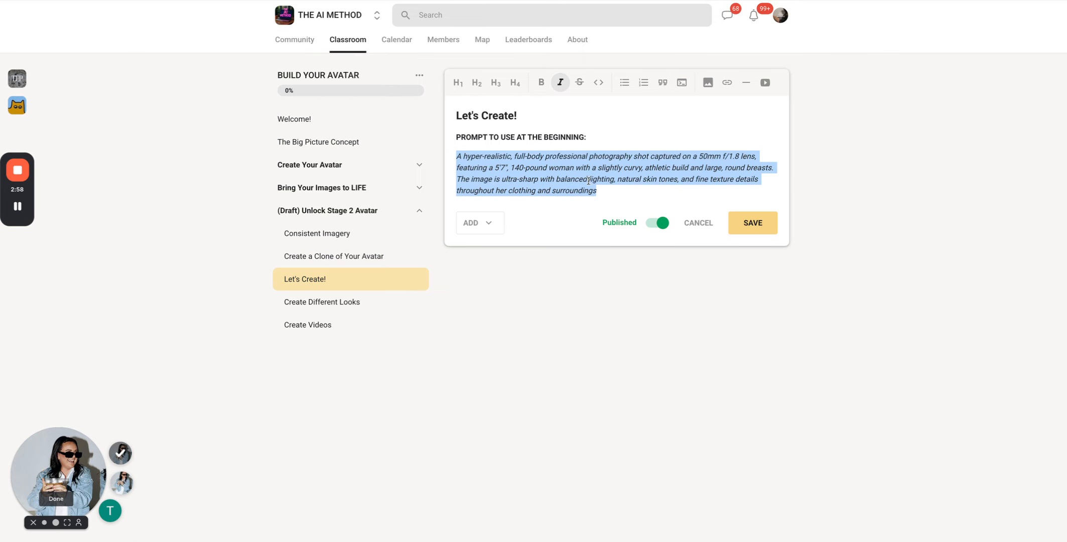
{"action": "key", "text": "ctrl+Right"}
{"action": "left_click", "coordinate": [101, 153]}
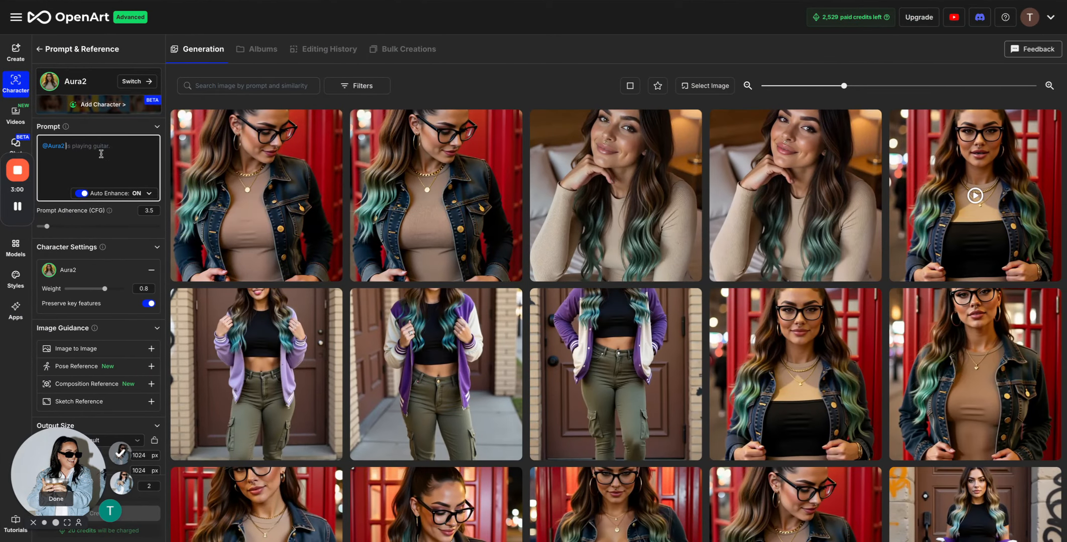
{"action": "type", "text": "A hyper-realistic, full-body professional photography shot captured on a 50mm f/1.8 lens, featuring a 5'7\", 140-pound woman with a slightly curvy, athletic build and large, round breasts. The image is ultra-sharp with balanced lighting, natural skin tones, and fine texture details throughout her clothing and surroundings"}
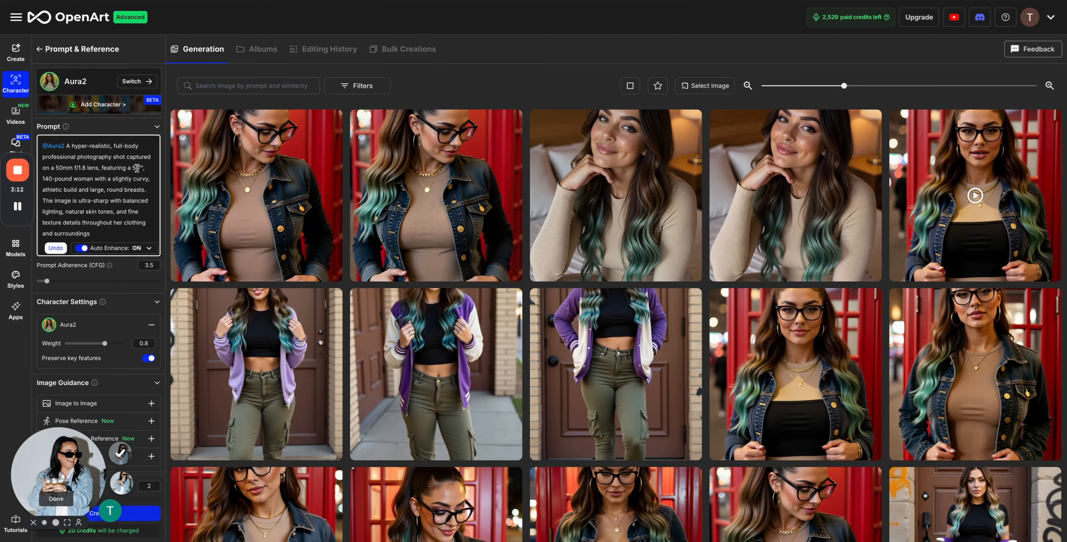
Review the height and weight wording in the prompt against the body shape in the existing generations
{"action": "left_click_drag", "start_coordinate": [132, 168], "coordinate": [147, 168]}
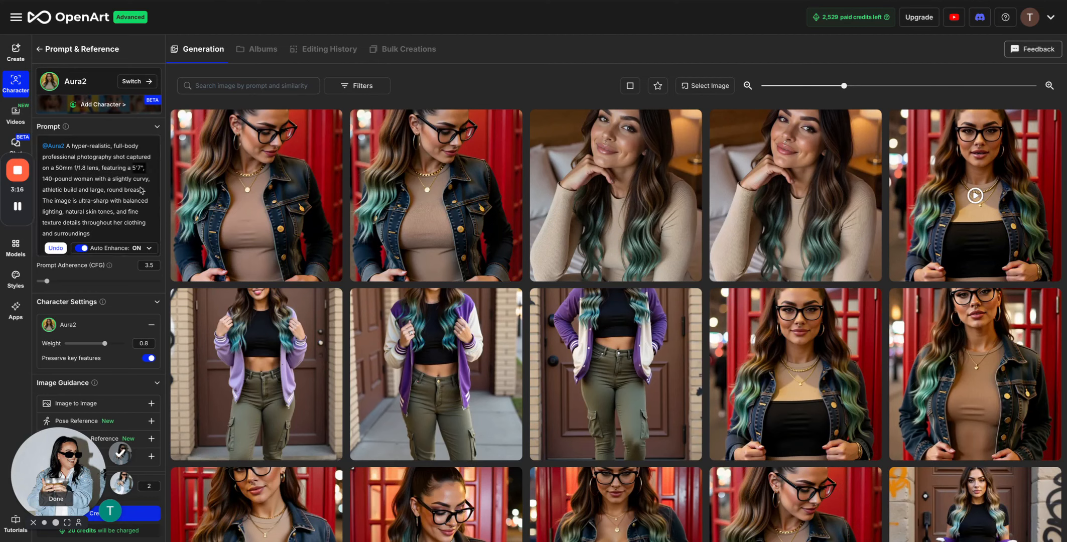
{"action": "left_click", "coordinate": [53, 180]}
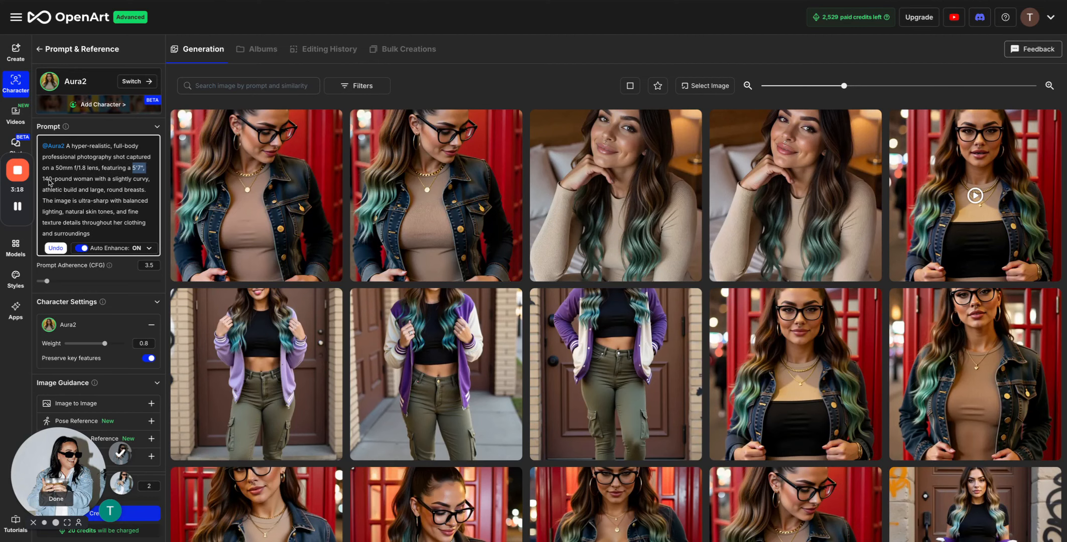
{"action": "left_click", "coordinate": [42, 180]}
{"action": "scroll", "coordinate": [122, 187], "scroll_direction": "down", "scroll_amount": 1}
{"action": "scroll", "coordinate": [122, 185], "scroll_direction": "up", "scroll_amount": 1}
{"action": "scroll", "coordinate": [564, 368], "scroll_direction": "down", "scroll_amount": 8}
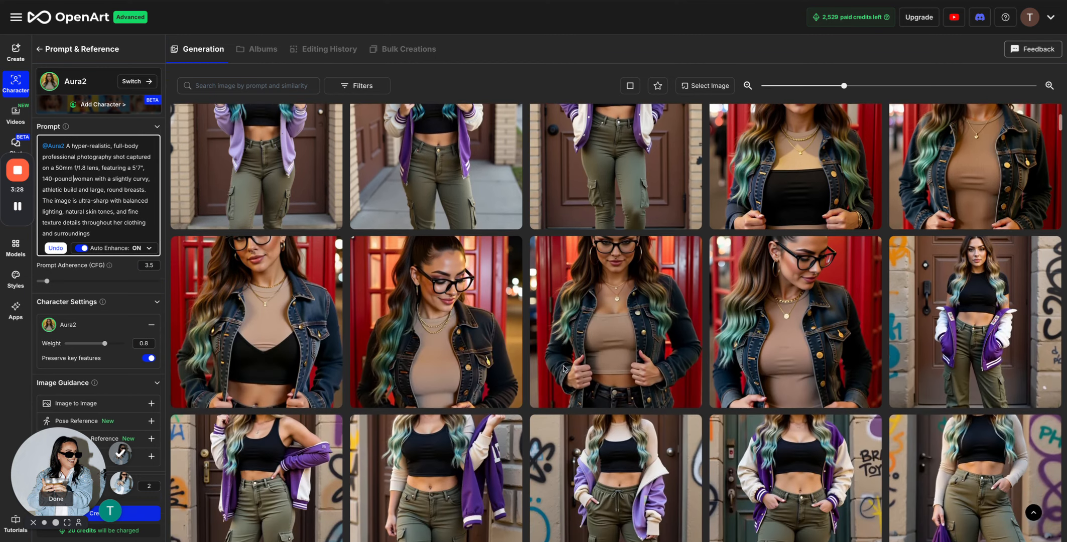
{"action": "scroll", "coordinate": [564, 368], "scroll_direction": "up", "scroll_amount": 5}
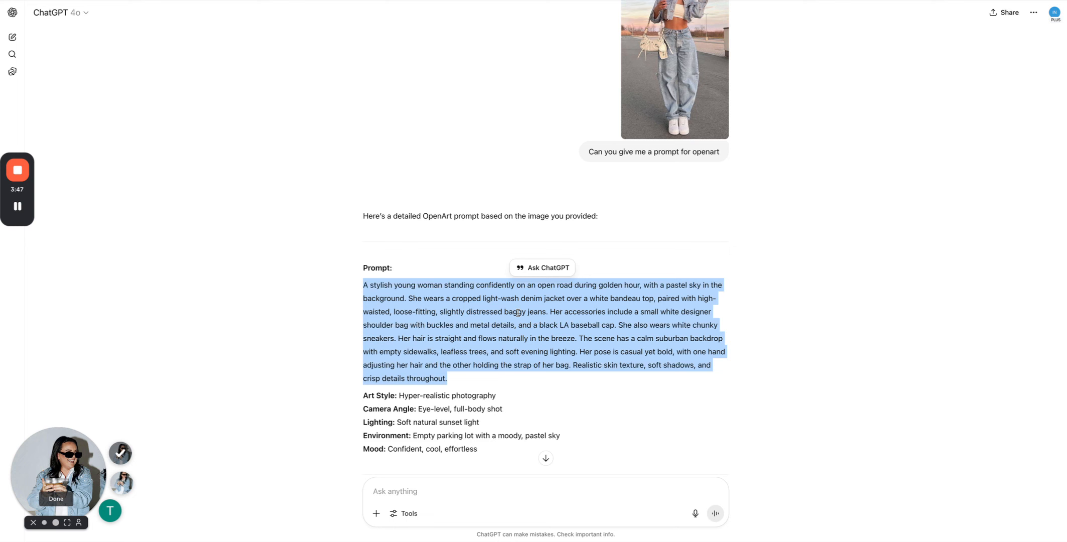
Append the copied ChatGPT description of the stylish young woman on an open road to the end of the OpenArt prompt
{"action": "key", "text": "ctrl+Right"}
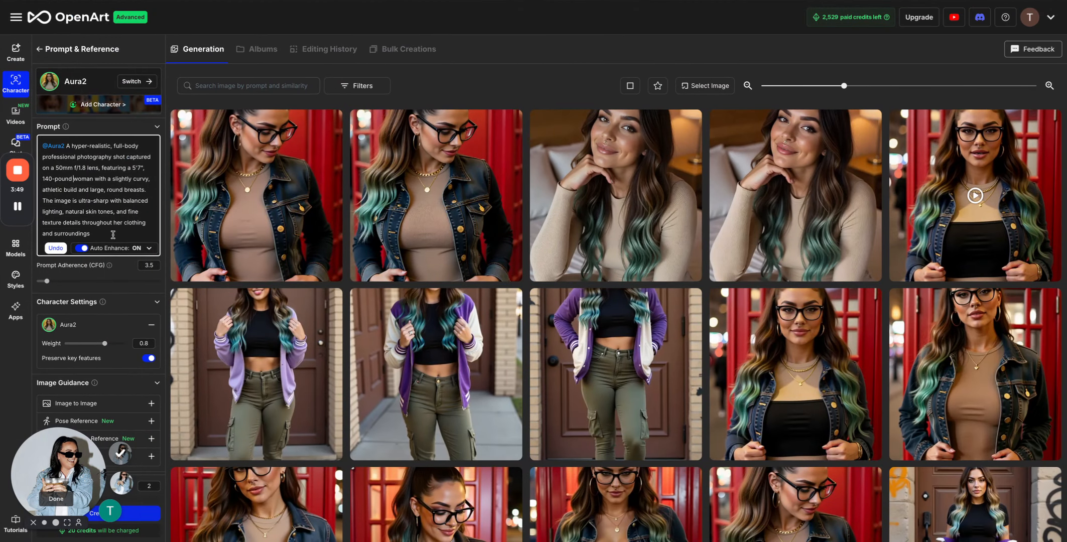
{"action": "key", "text": "ctrl+v"}
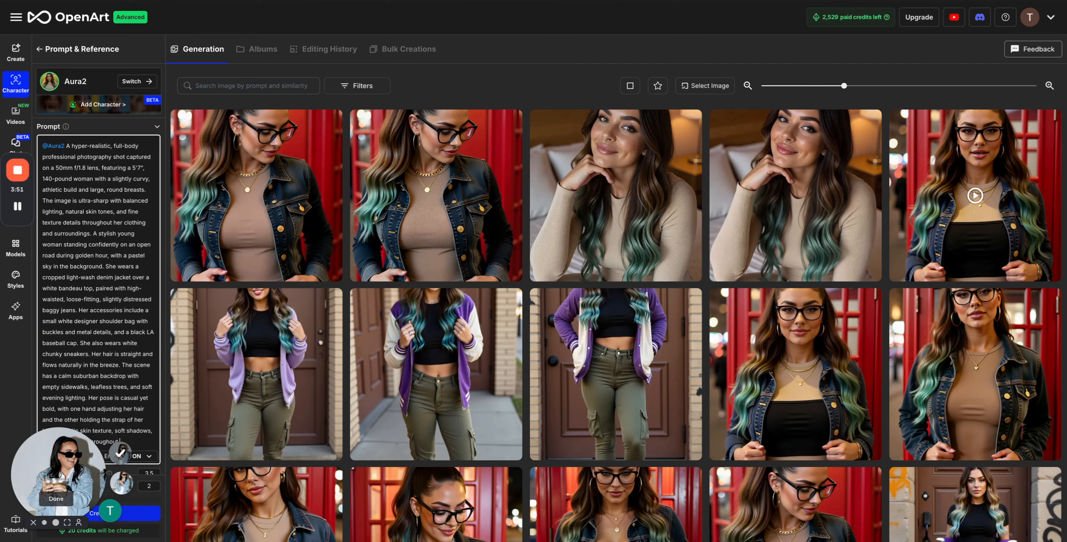
{"action": "left_click_drag", "start_coordinate": [63, 472], "coordinate": [320, 434]}
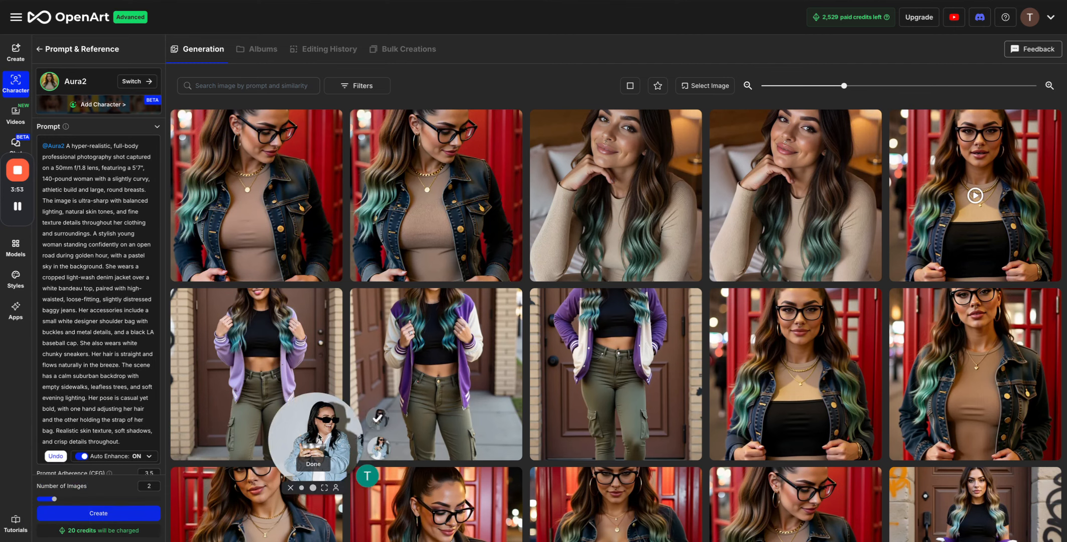
{"action": "left_click_drag", "start_coordinate": [321, 434], "coordinate": [1013, 471]}
{"action": "scroll", "coordinate": [100, 301], "scroll_direction": "down", "scroll_amount": 1}
{"action": "left_click_drag", "start_coordinate": [6, 193], "coordinate": [611, 183]}
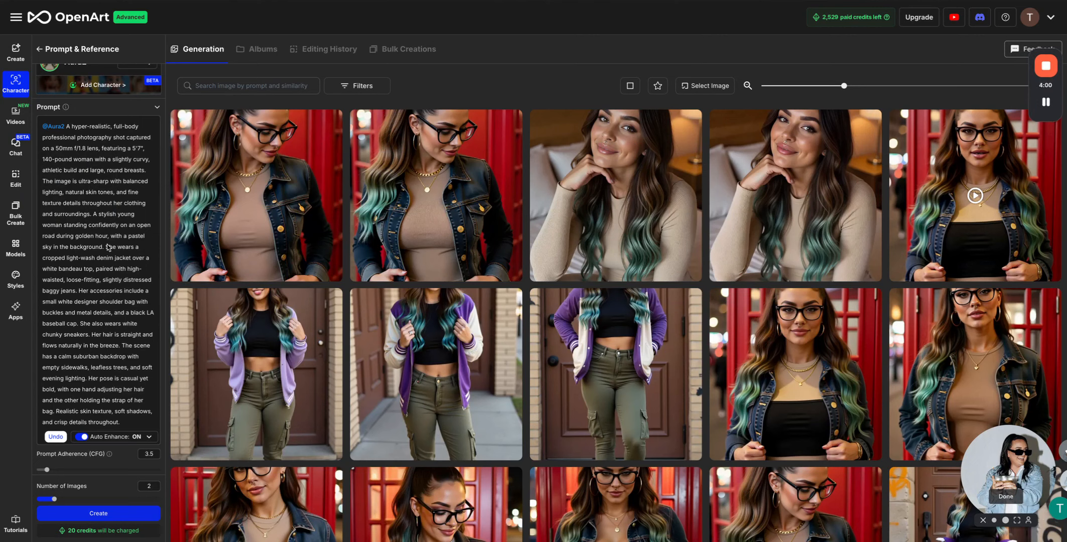
Set the prompt adherence (CFG) to 2
{"action": "scroll", "coordinate": [103, 241], "scroll_direction": "down", "scroll_amount": 3}
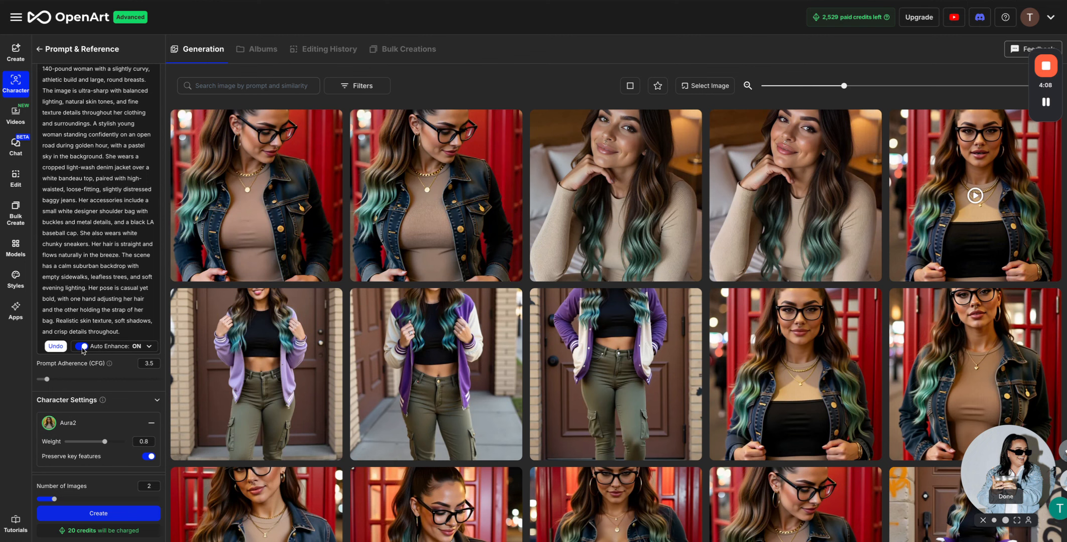
{"action": "left_click", "coordinate": [43, 383]}
{"action": "left_click_drag", "start_coordinate": [44, 380], "coordinate": [37, 380]}
Check the Aura2 character weight, the aspect ratio options and the full prompt without changing them
{"action": "scroll", "coordinate": [60, 379], "scroll_direction": "down", "scroll_amount": 2}
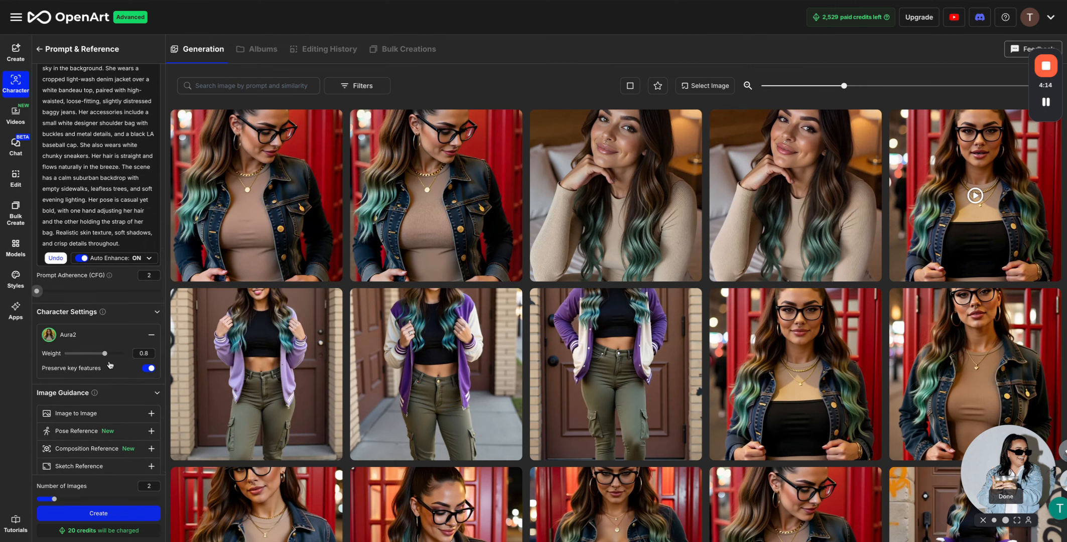
{"action": "left_click", "coordinate": [142, 354]}
{"action": "scroll", "coordinate": [134, 374], "scroll_direction": "down", "scroll_amount": 2}
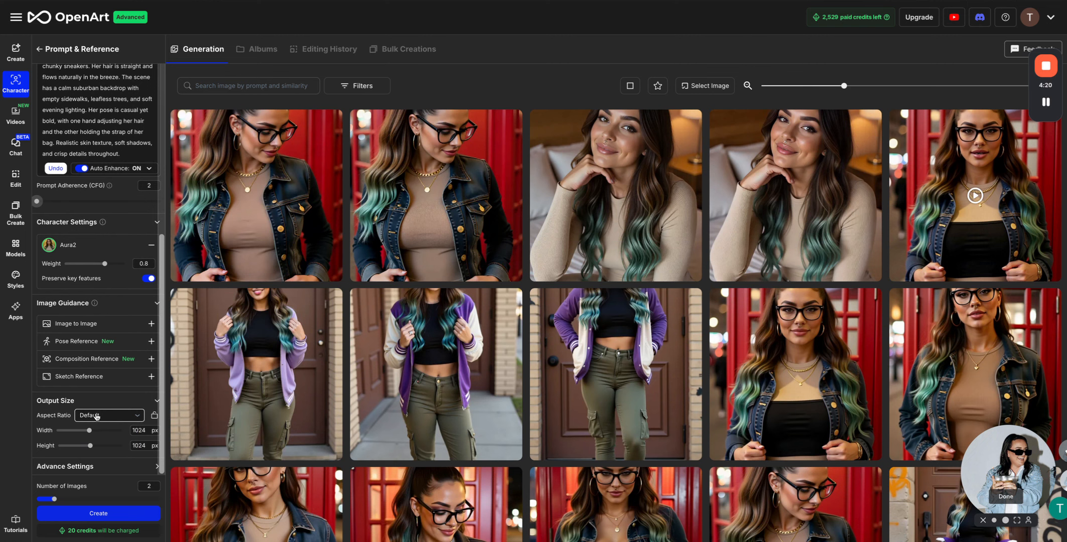
{"action": "left_click", "coordinate": [95, 417]}
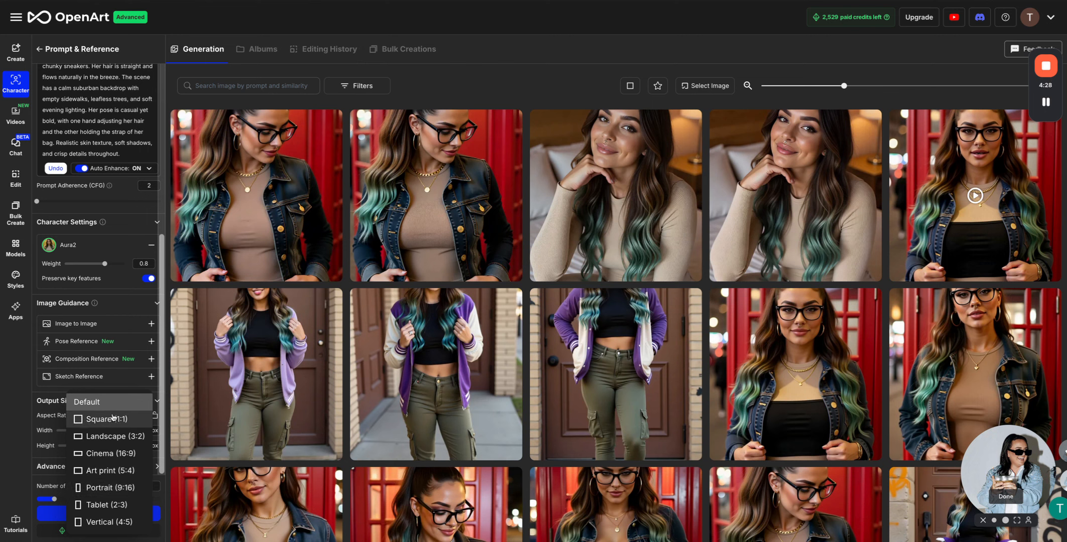
{"action": "left_click", "coordinate": [54, 407]}
{"action": "scroll", "coordinate": [87, 408], "scroll_direction": "up", "scroll_amount": 6}
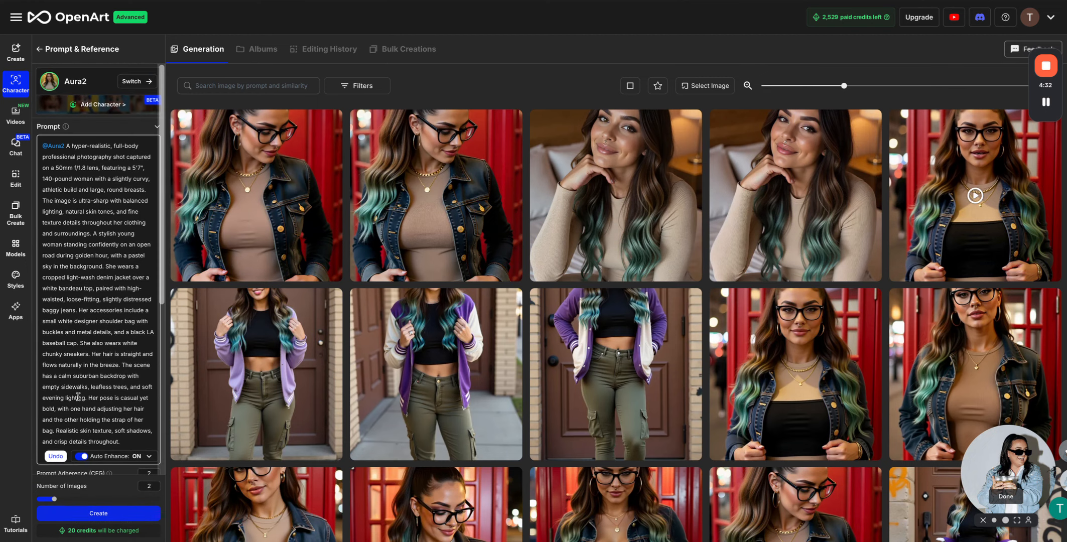
{"action": "scroll", "coordinate": [78, 396], "scroll_direction": "down", "scroll_amount": 6}
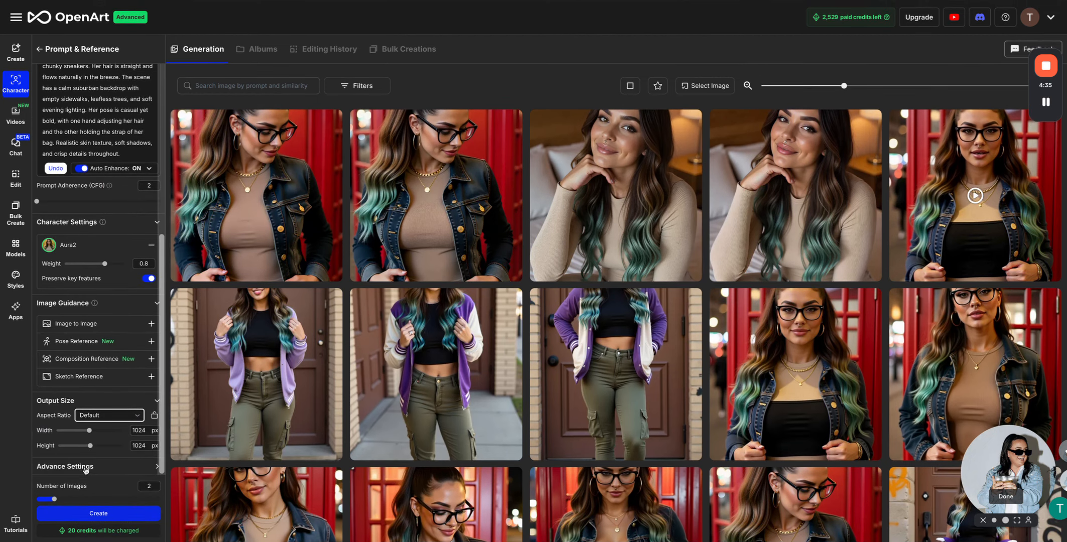
Expand the advanced settings and set the generation steps to 49
{"action": "left_click", "coordinate": [86, 468]}
{"action": "scroll", "coordinate": [87, 468], "scroll_direction": "down", "scroll_amount": 3}
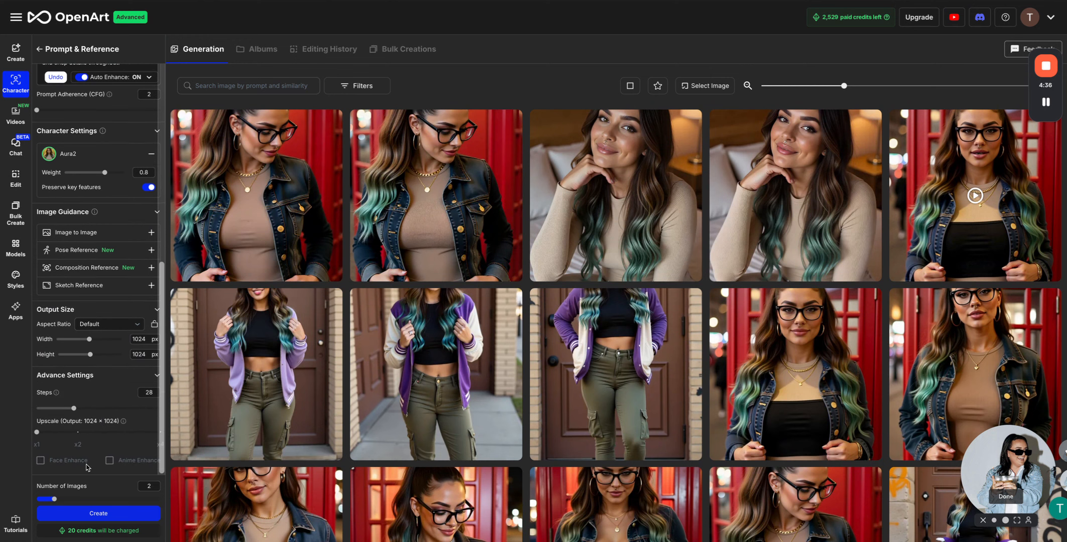
{"action": "left_click", "coordinate": [119, 407]}
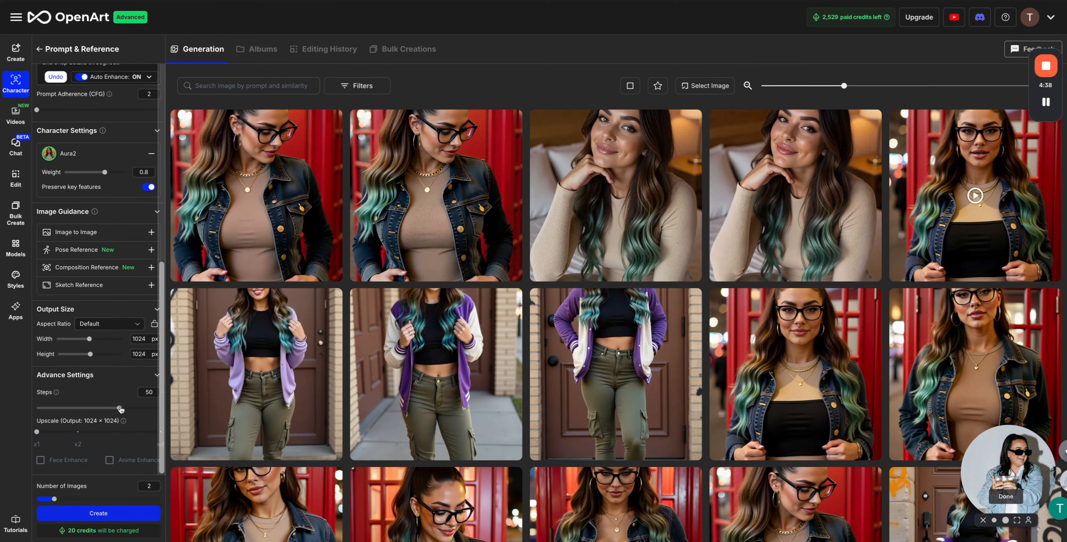
{"action": "left_click_drag", "start_coordinate": [121, 409], "coordinate": [117, 409]}
{"action": "mouse_move", "coordinate": [123, 422]}
Keep the number of images at 2 and generate the Aura2 denim-outfit images
{"action": "mouse_move", "coordinate": [54, 499]}
{"action": "left_mouse_down"}
{"action": "mouse_move", "coordinate": [146, 499]}
{"action": "mouse_move", "coordinate": [55, 499]}
{"action": "left_mouse_up"}
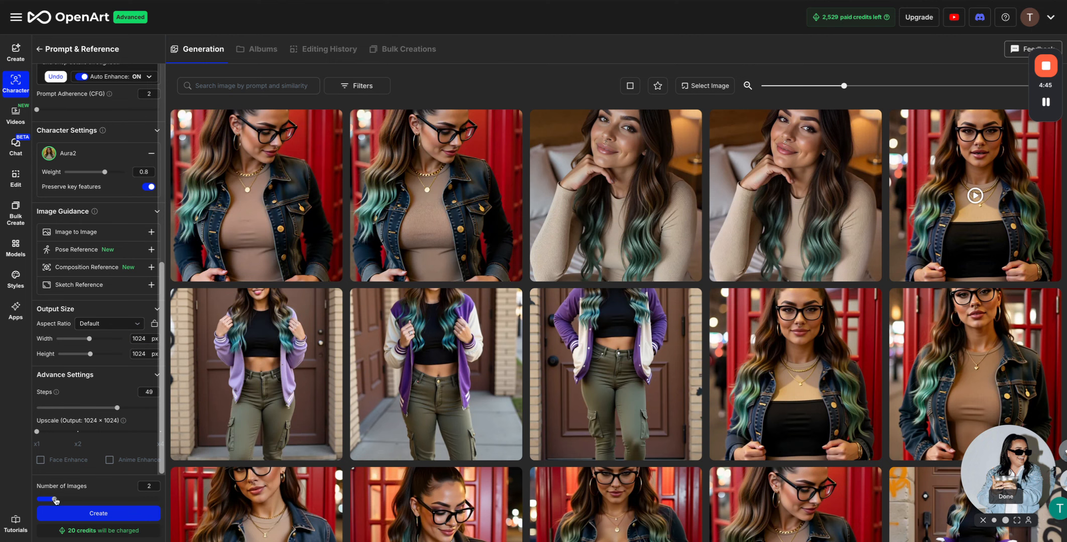
{"action": "left_click", "coordinate": [107, 515]}
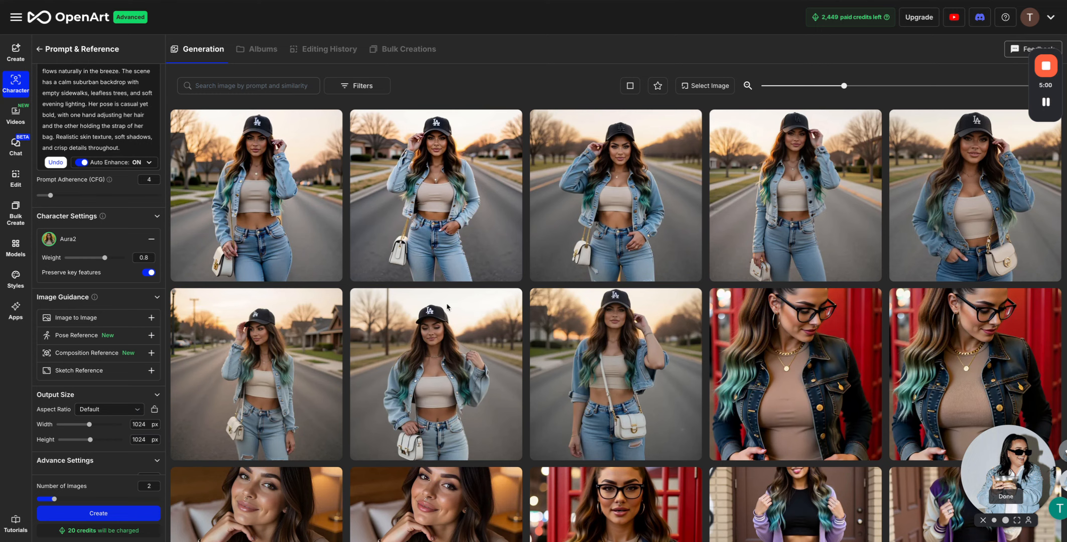
{"action": "scroll", "coordinate": [94, 290], "scroll_direction": "down", "scroll_amount": 2}
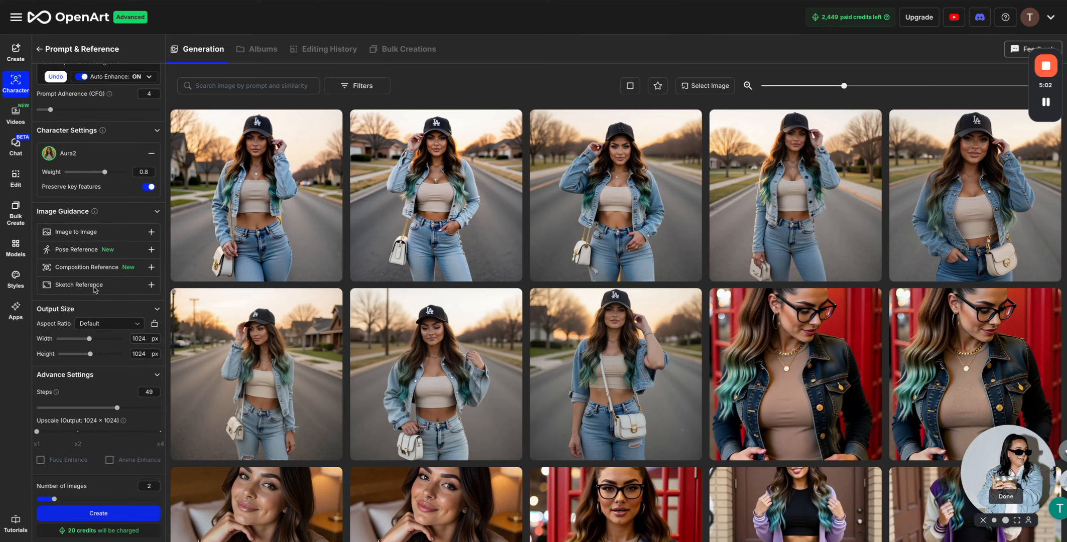
Open the earliest denim-outfit image and compare the images generated with prompt adherence scale 2, checking their generation details
{"action": "scroll", "coordinate": [94, 290], "scroll_direction": "up", "scroll_amount": 5}
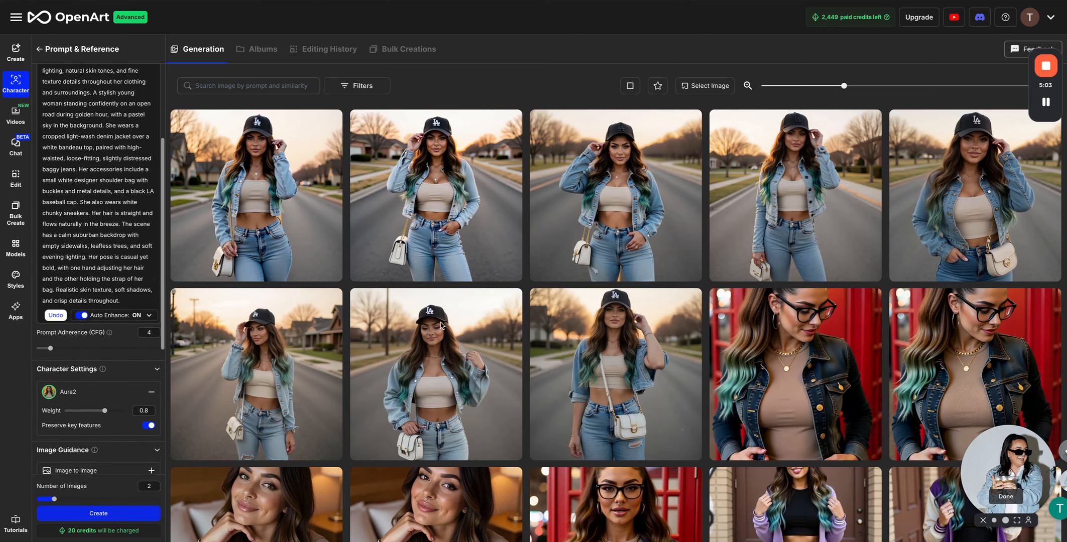
{"action": "left_click", "coordinate": [625, 355]}
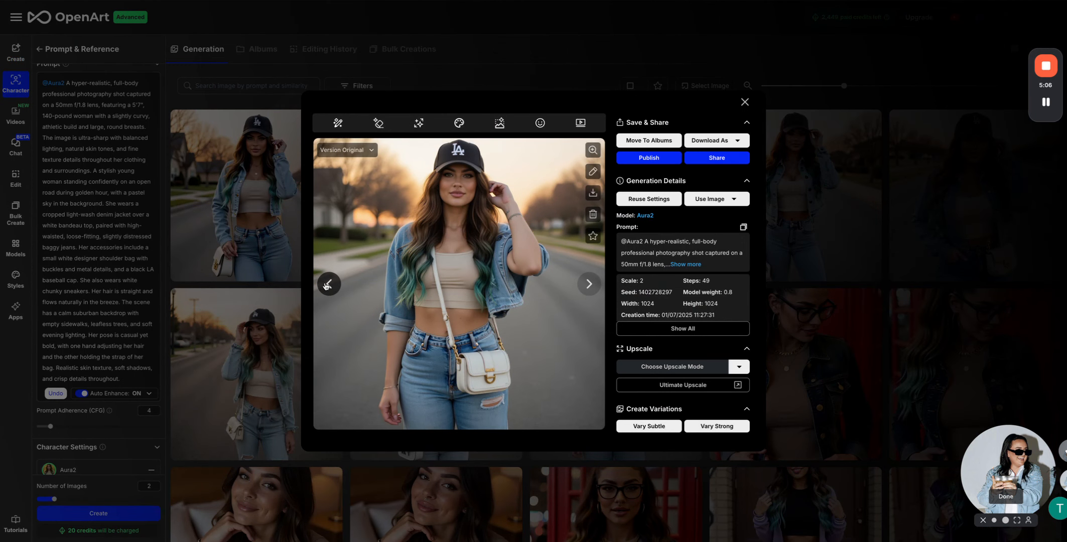
{"action": "left_click_drag", "start_coordinate": [644, 284], "coordinate": [622, 282]}
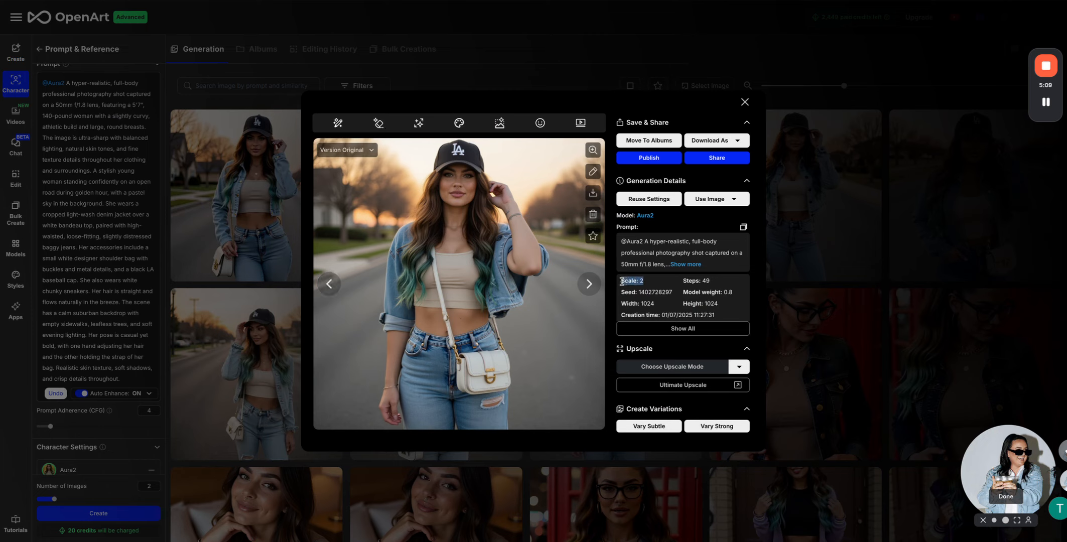
{"action": "left_click", "coordinate": [330, 284]}
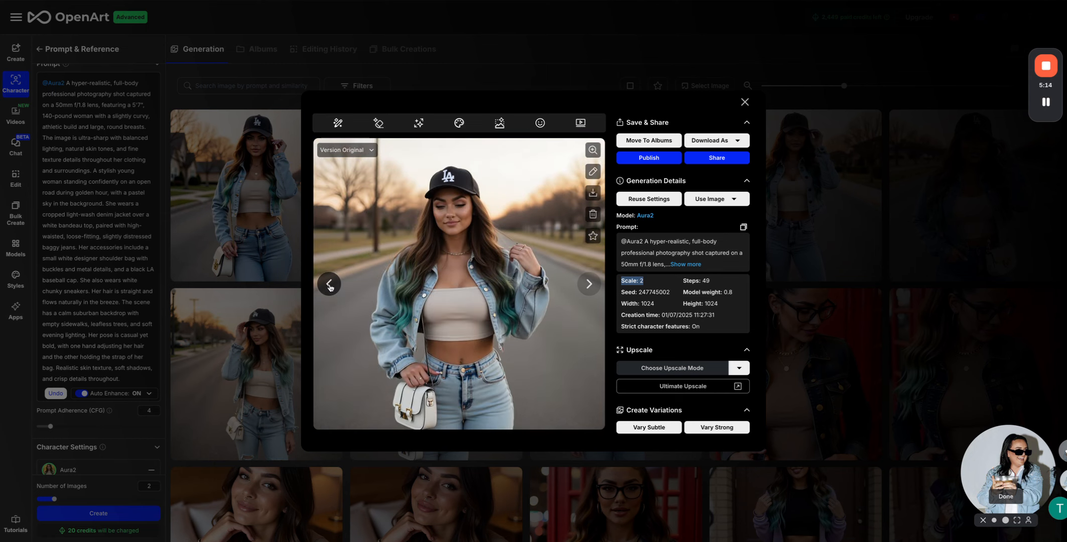
{"action": "left_click", "coordinate": [332, 288]}
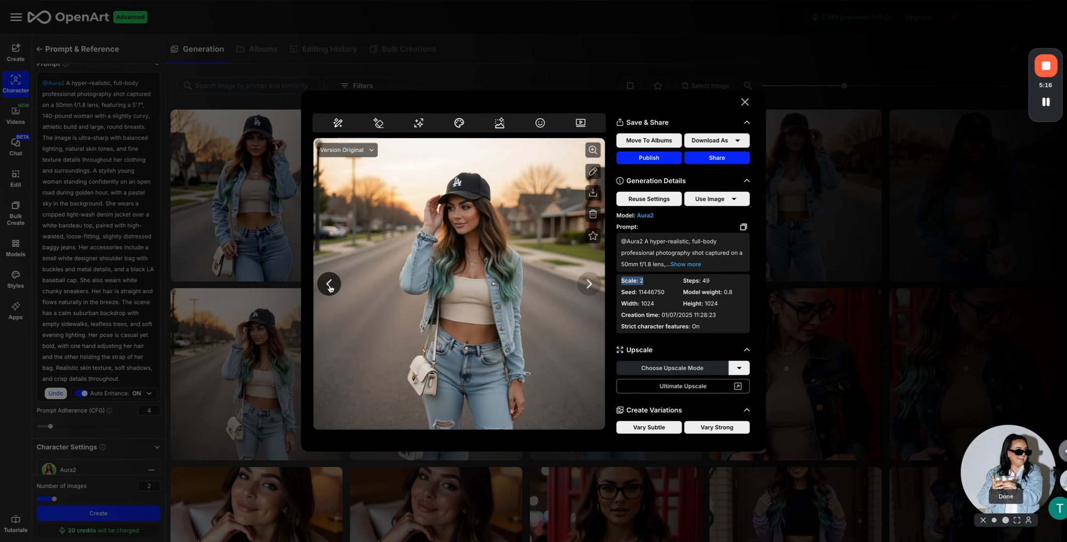
{"action": "left_click", "coordinate": [589, 286]}
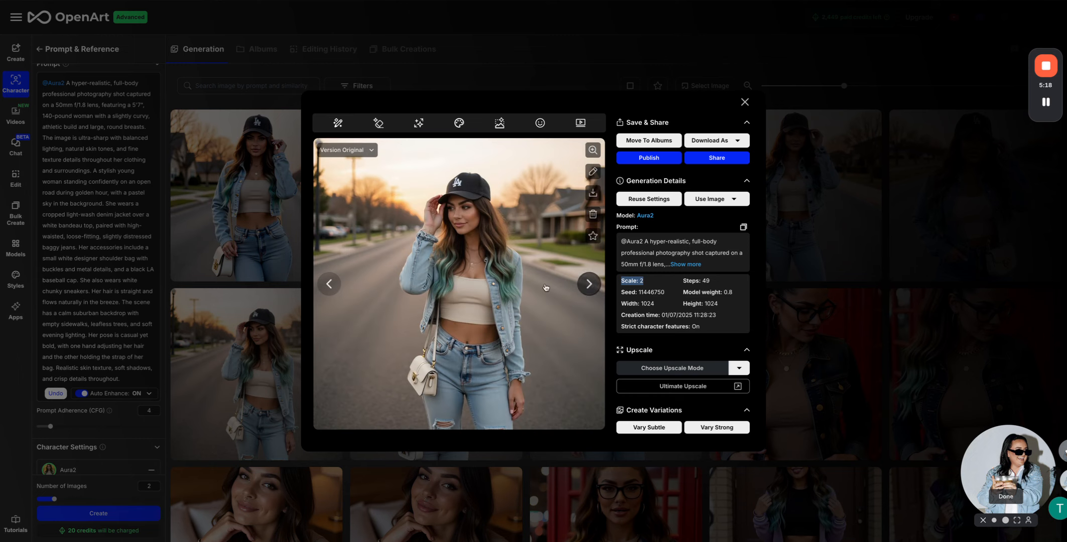
Compare the denim-outfit images generated at scales 3 and 4, checking the scale in their generation details, and close the viewer
{"action": "left_click", "coordinate": [328, 286]}
{"action": "left_click", "coordinate": [329, 286]}
{"action": "left_click_drag", "start_coordinate": [655, 282], "coordinate": [619, 282]}
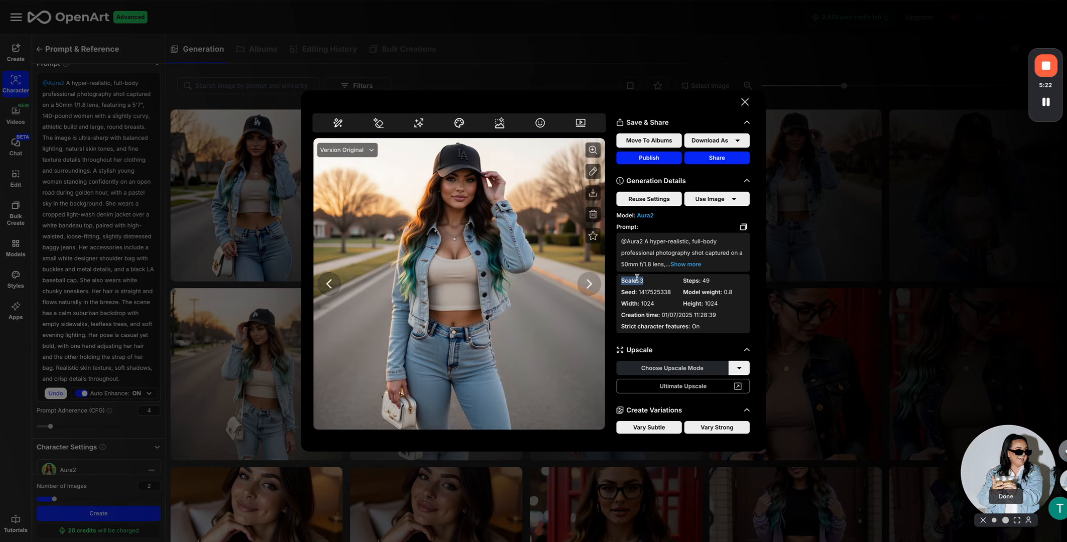
{"action": "left_click", "coordinate": [330, 285]}
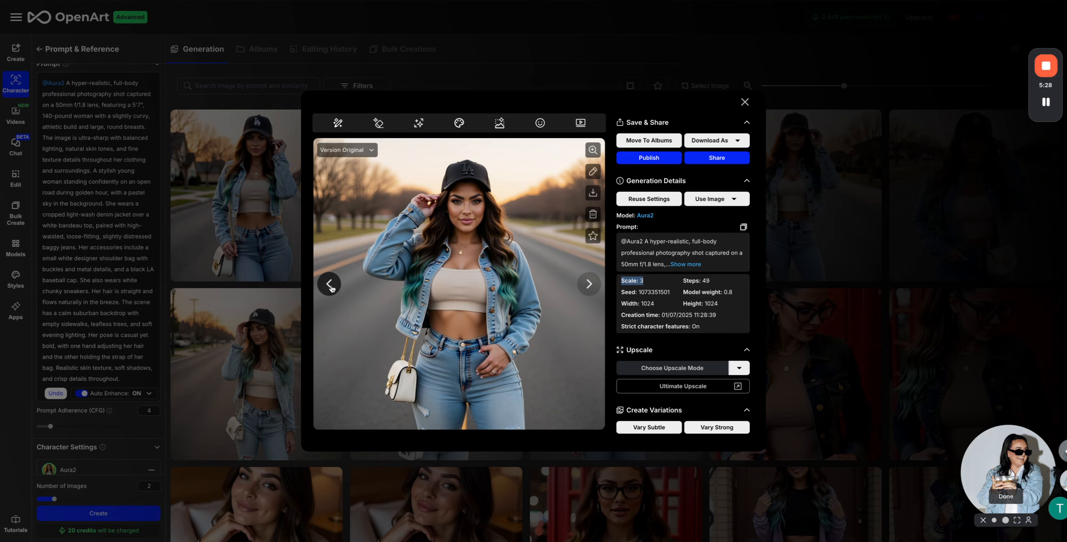
{"action": "left_click", "coordinate": [330, 284]}
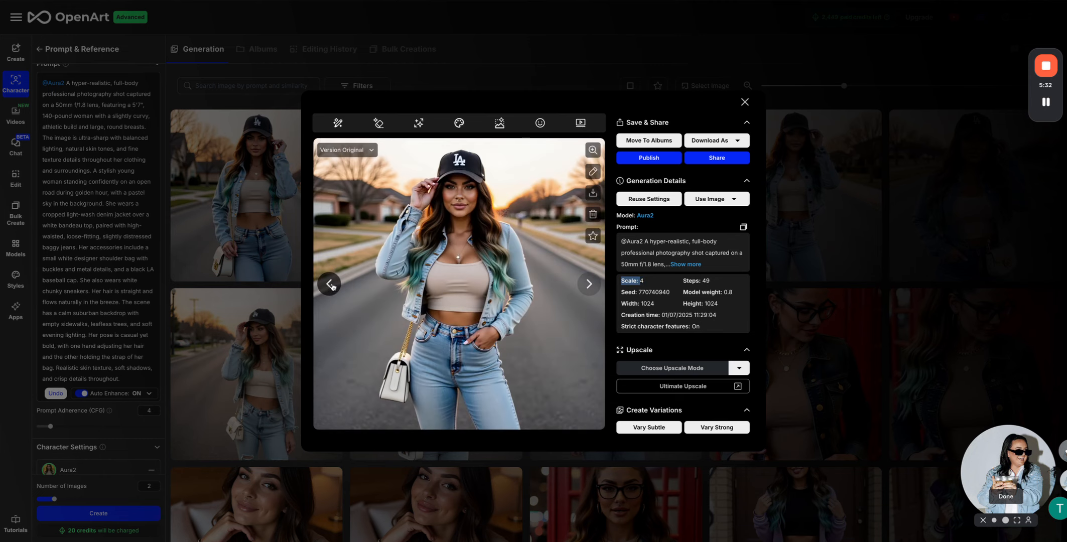
{"action": "left_click", "coordinate": [330, 285]}
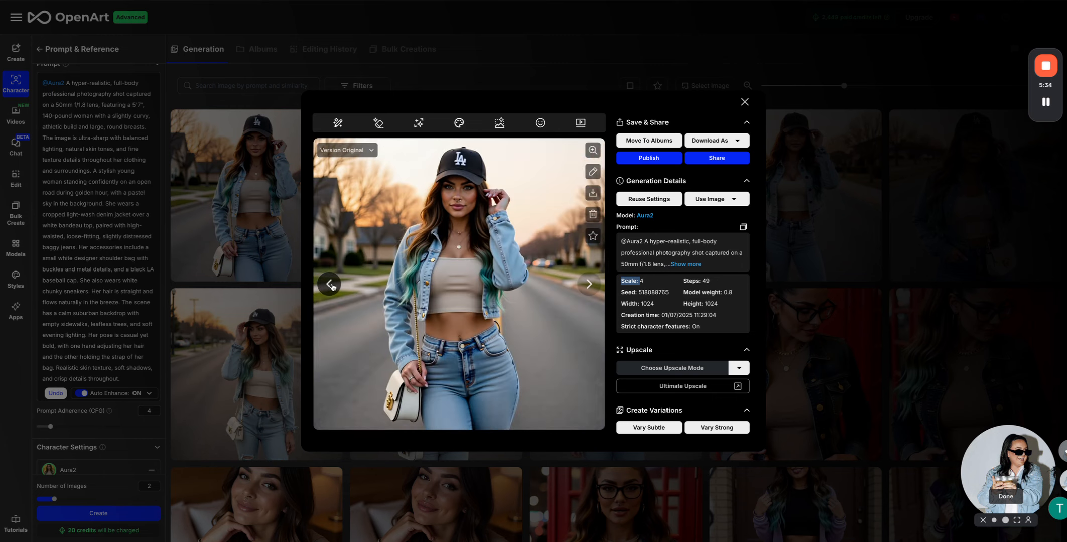
{"action": "left_click", "coordinate": [590, 285]}
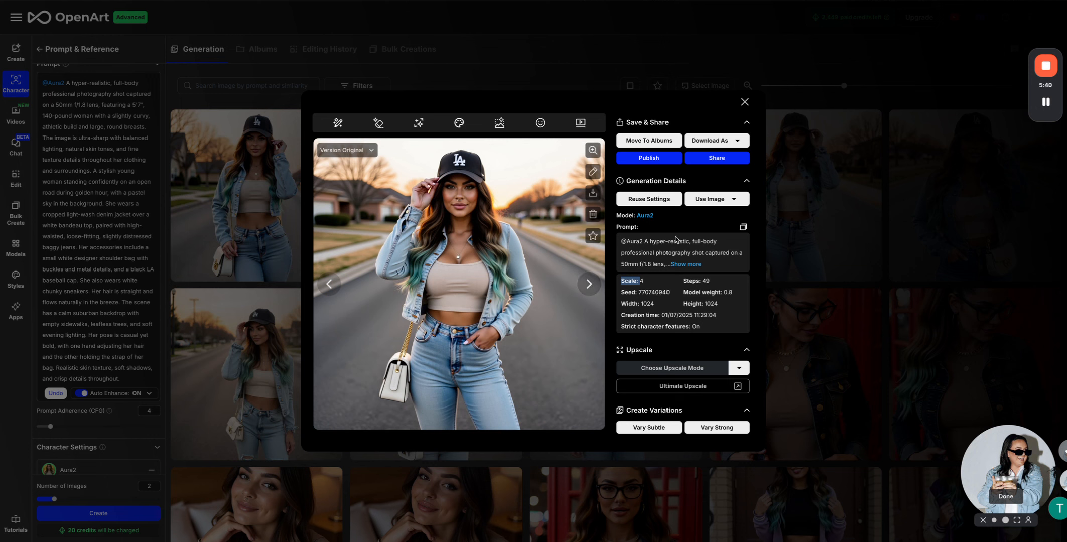
{"action": "left_click", "coordinate": [825, 211]}
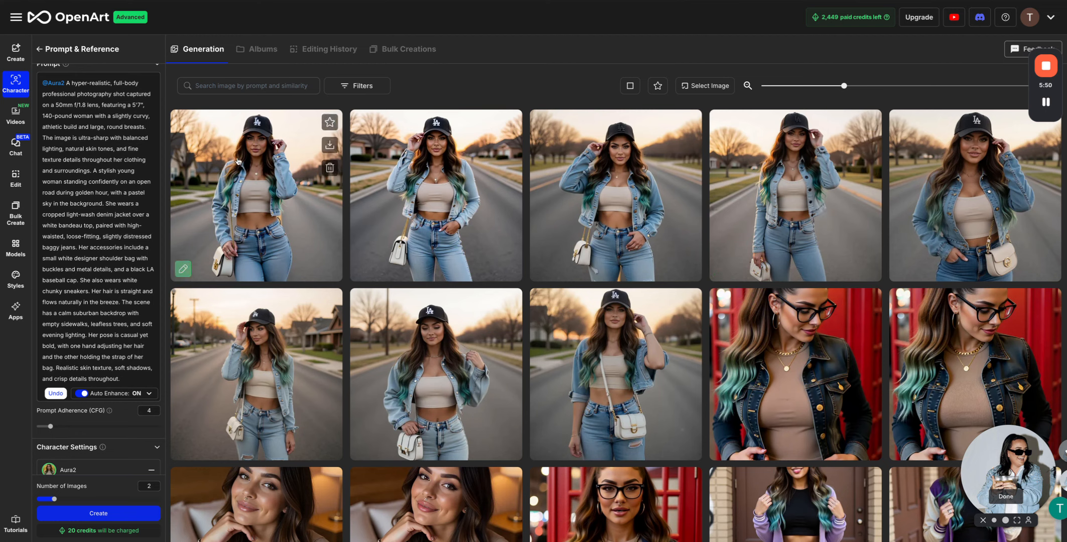
Reopen the newest denim-outfit image, compare it with the adjacent one, and close the viewer
{"action": "scroll", "coordinate": [155, 170], "scroll_direction": "down", "scroll_amount": 4}
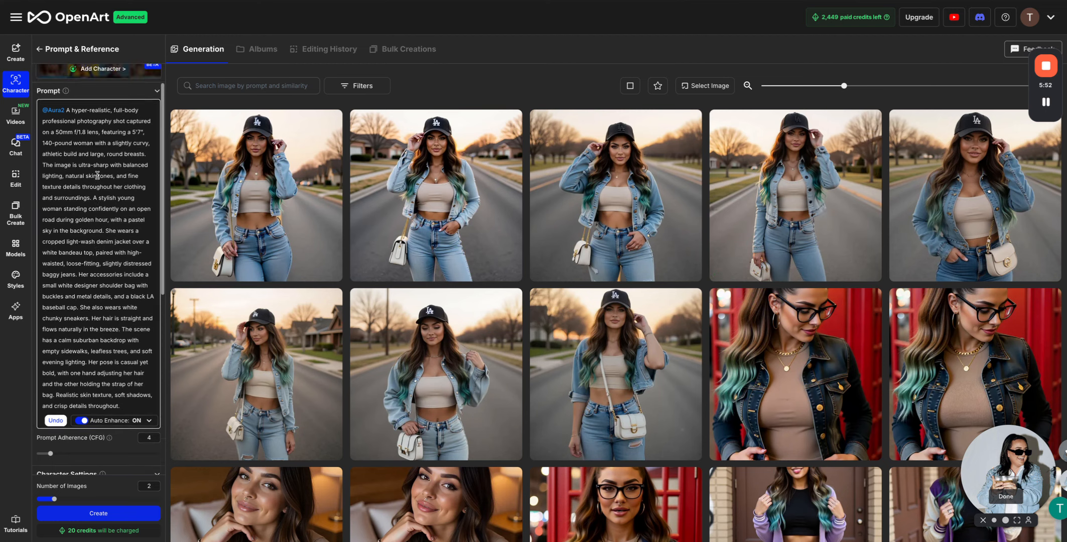
{"action": "left_click", "coordinate": [225, 240]}
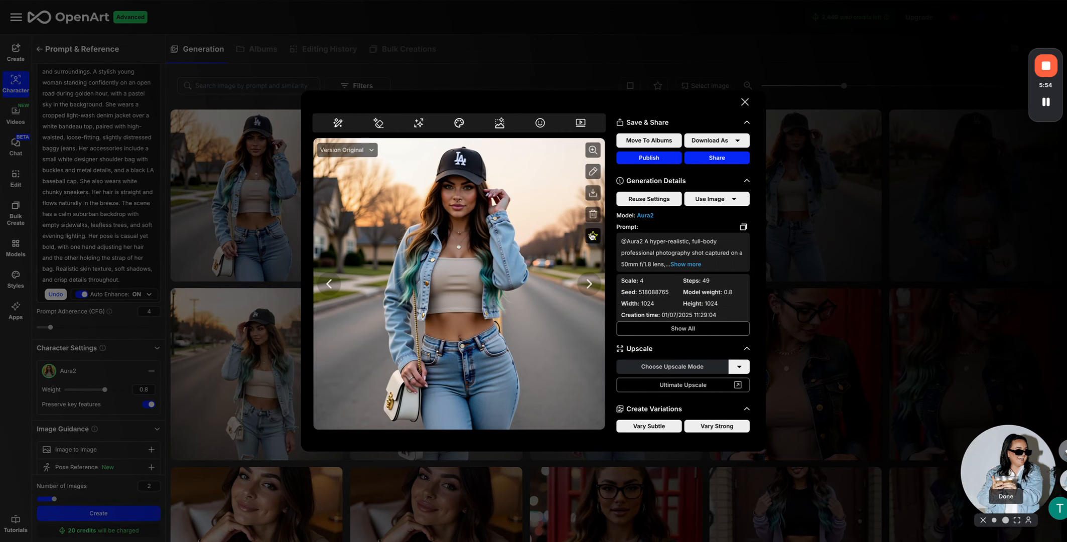
{"action": "left_click", "coordinate": [588, 284]}
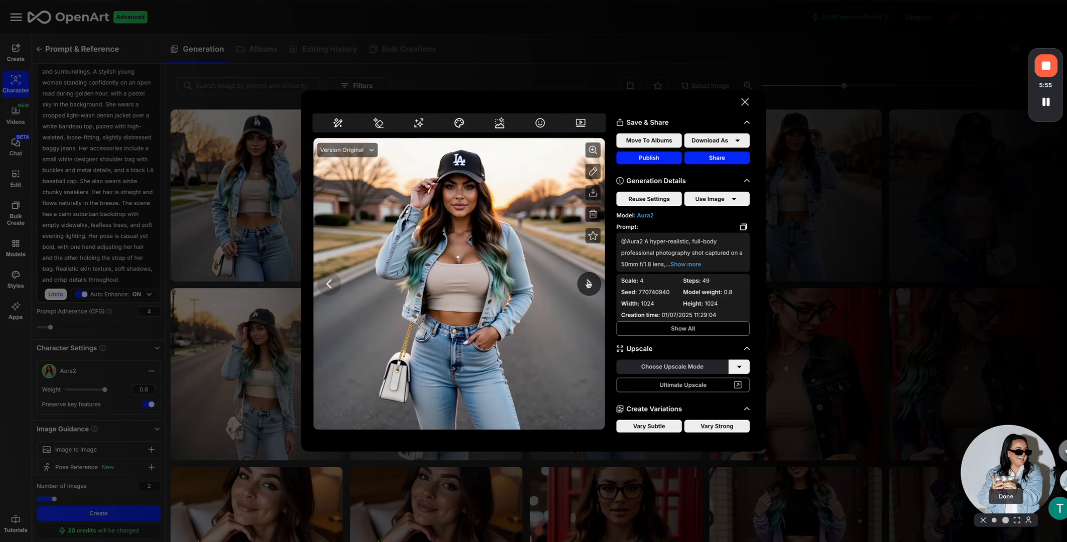
{"action": "left_click", "coordinate": [805, 277]}
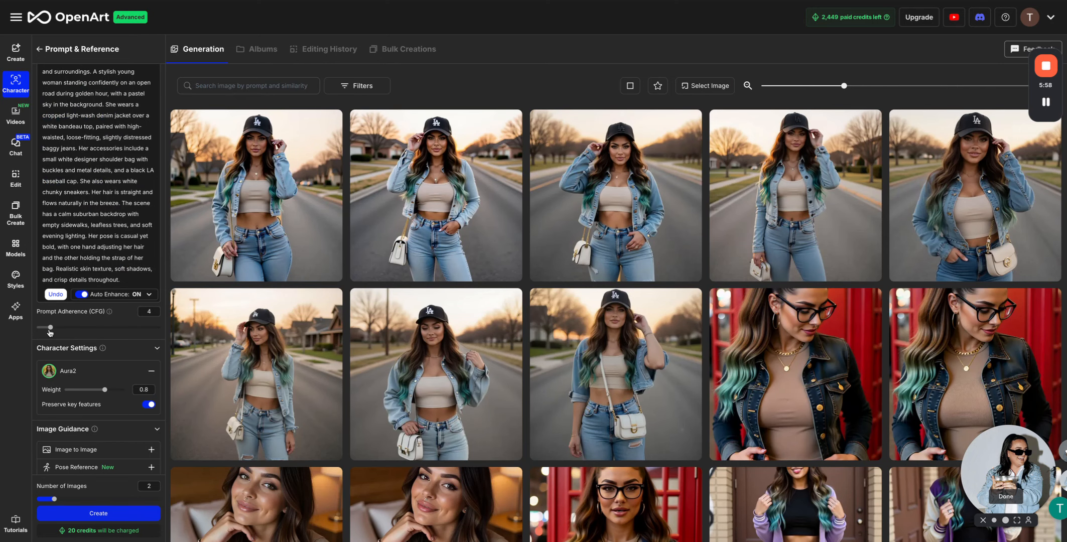
Review the Aura2 weight slider in the character settings without changing its value
{"action": "scroll", "coordinate": [81, 334], "scroll_direction": "down", "scroll_amount": 3}
{"action": "scroll", "coordinate": [89, 333], "scroll_direction": "up", "scroll_amount": 3}
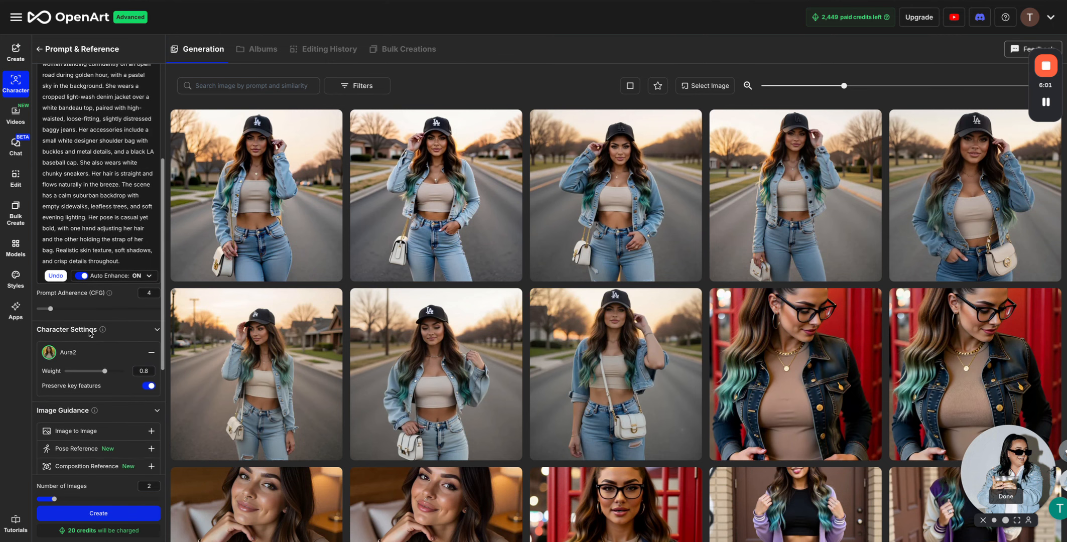
{"action": "left_click", "coordinate": [114, 371]}
{"action": "left_click_drag", "start_coordinate": [111, 372], "coordinate": [100, 372]}
{"action": "left_click_drag", "start_coordinate": [109, 373], "coordinate": [105, 374]}
{"action": "scroll", "coordinate": [119, 351], "scroll_direction": "up", "scroll_amount": 5}
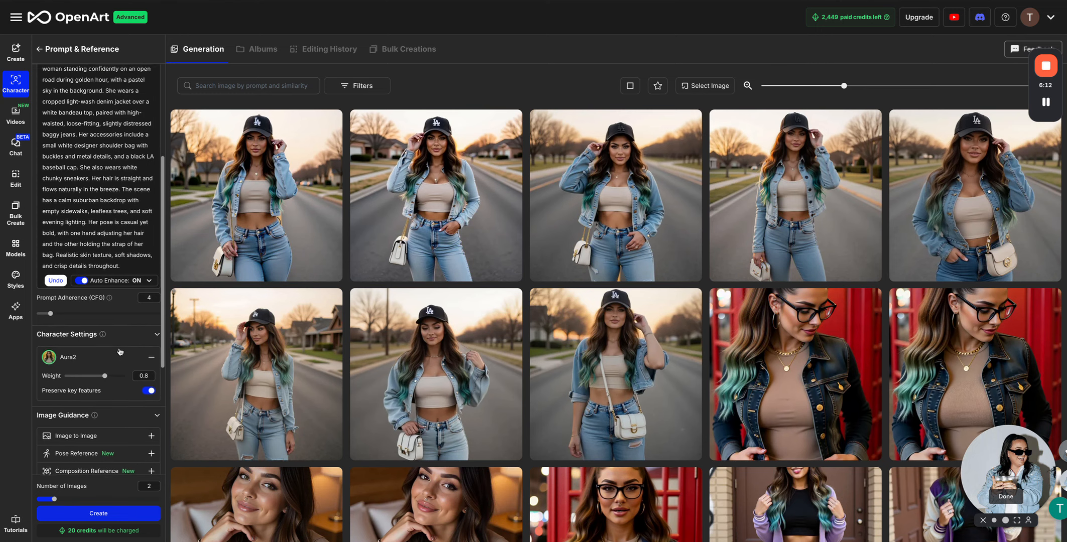
Highlight the prompt's opening quality description, and its scene description from "A stylish young woman" to the end
{"action": "left_click", "coordinate": [66, 147]}
{"action": "left_click_drag", "start_coordinate": [66, 147], "coordinate": [113, 224]}
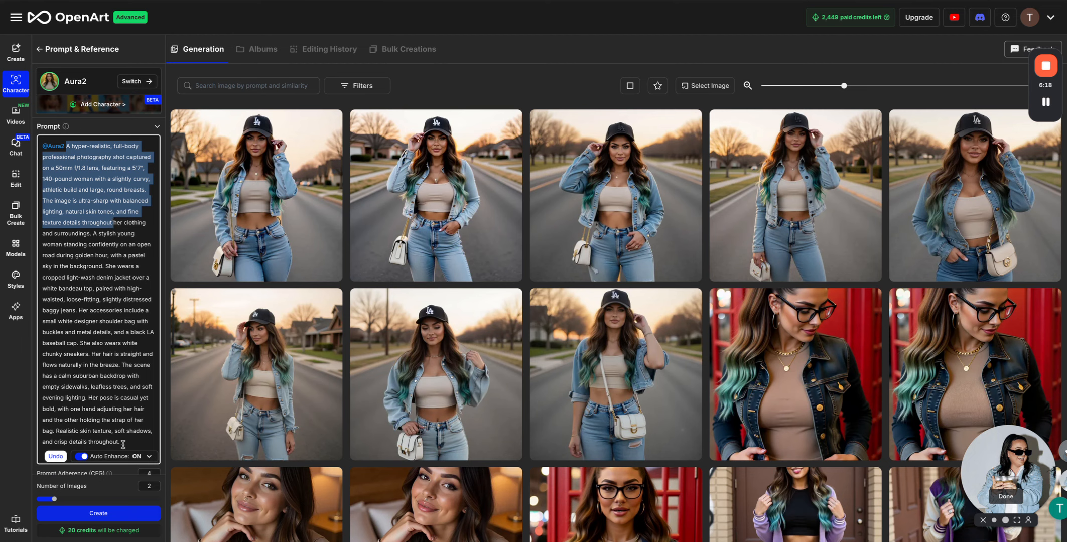
{"action": "left_click_drag", "start_coordinate": [123, 441], "coordinate": [92, 231]}
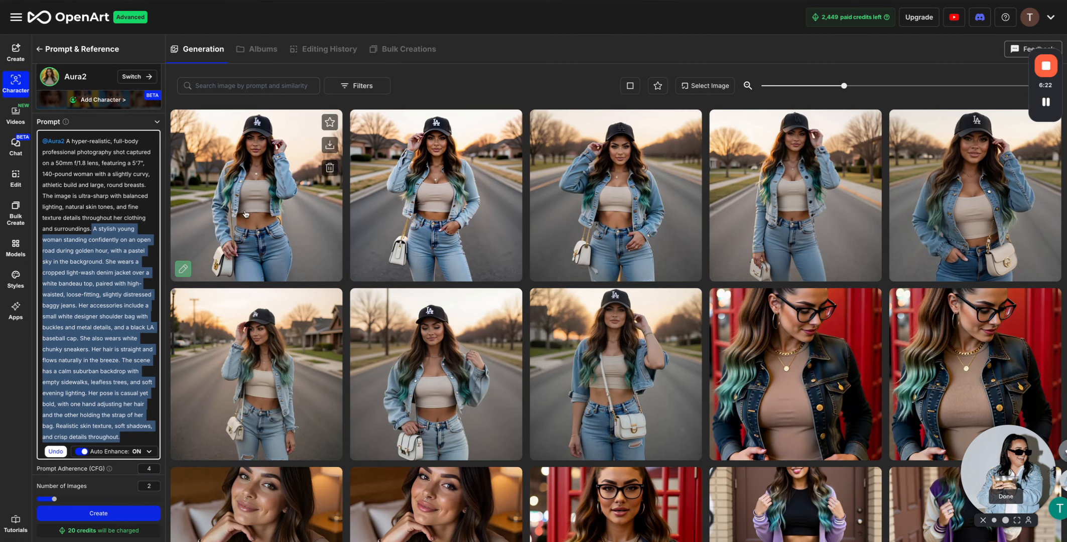
Browse down the generation gallery to examine how consistent the earlier Aura2 images look across outfits and scenes
{"action": "scroll", "coordinate": [537, 287], "scroll_direction": "down", "scroll_amount": 5}
{"action": "scroll", "coordinate": [538, 287], "scroll_direction": "down", "scroll_amount": 10}
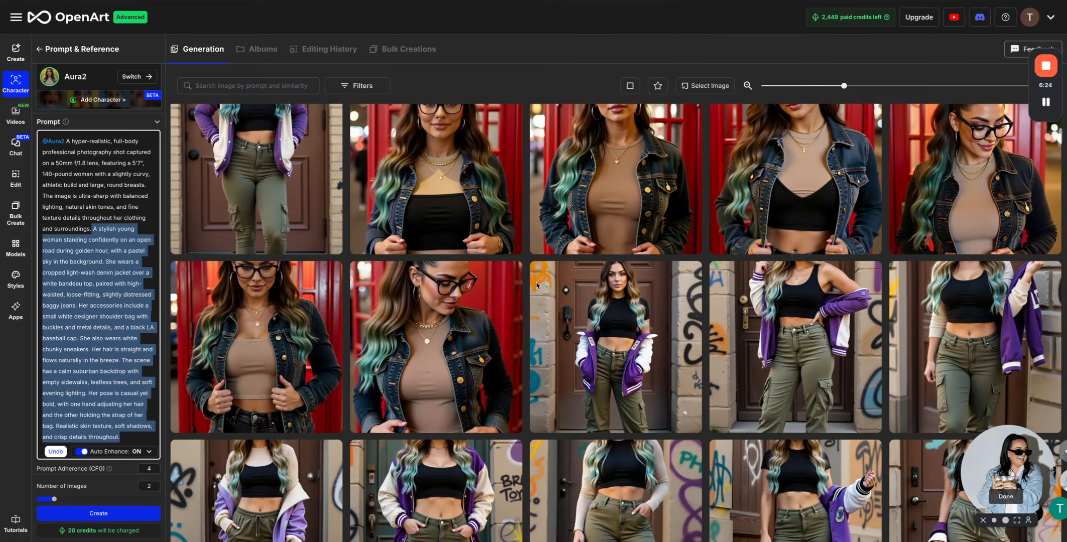
{"action": "scroll", "coordinate": [535, 285], "scroll_direction": "down", "scroll_amount": 8}
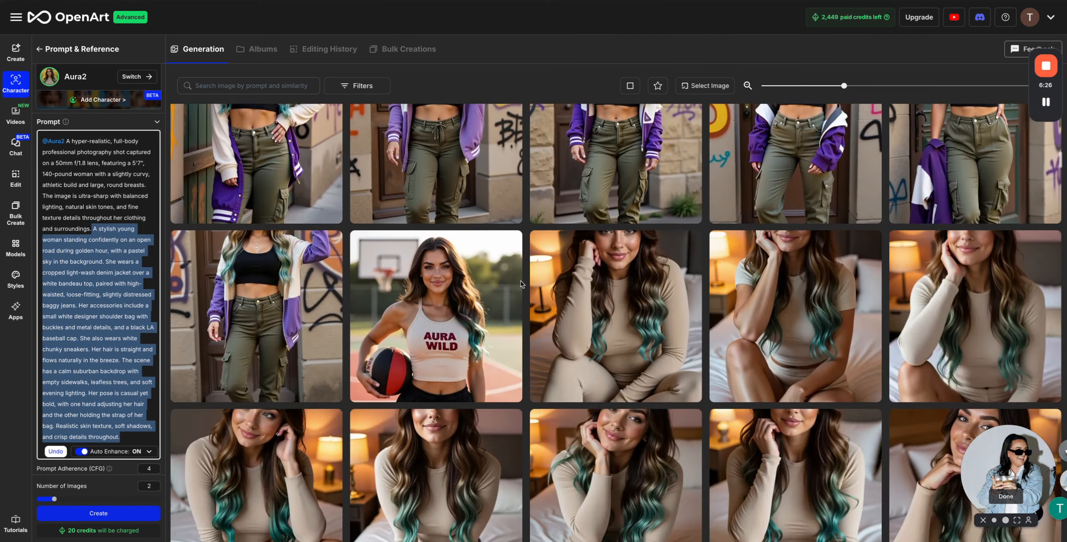
{"action": "scroll", "coordinate": [519, 283], "scroll_direction": "down", "scroll_amount": 8}
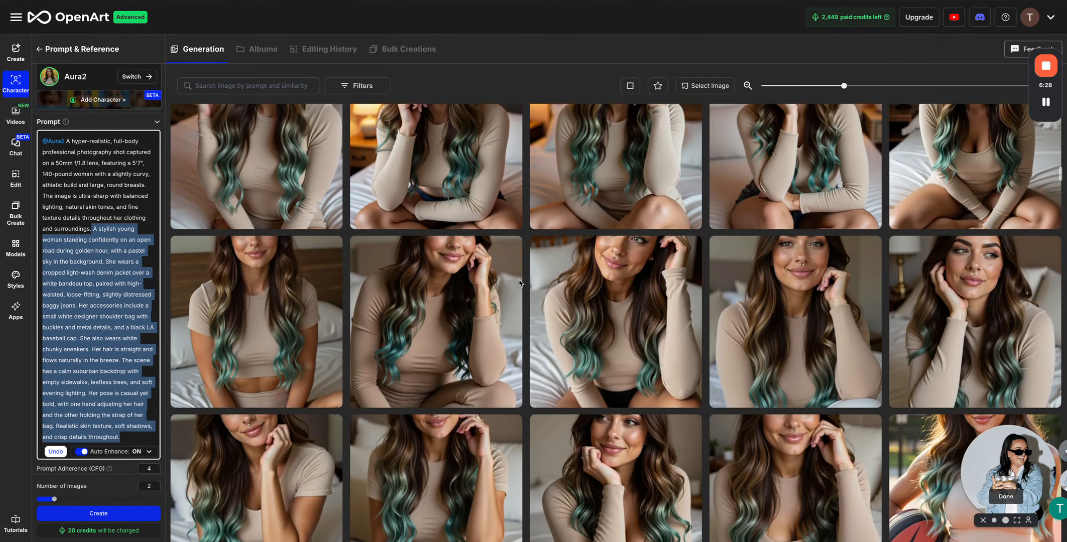
{"action": "scroll", "coordinate": [519, 283], "scroll_direction": "down", "scroll_amount": 8}
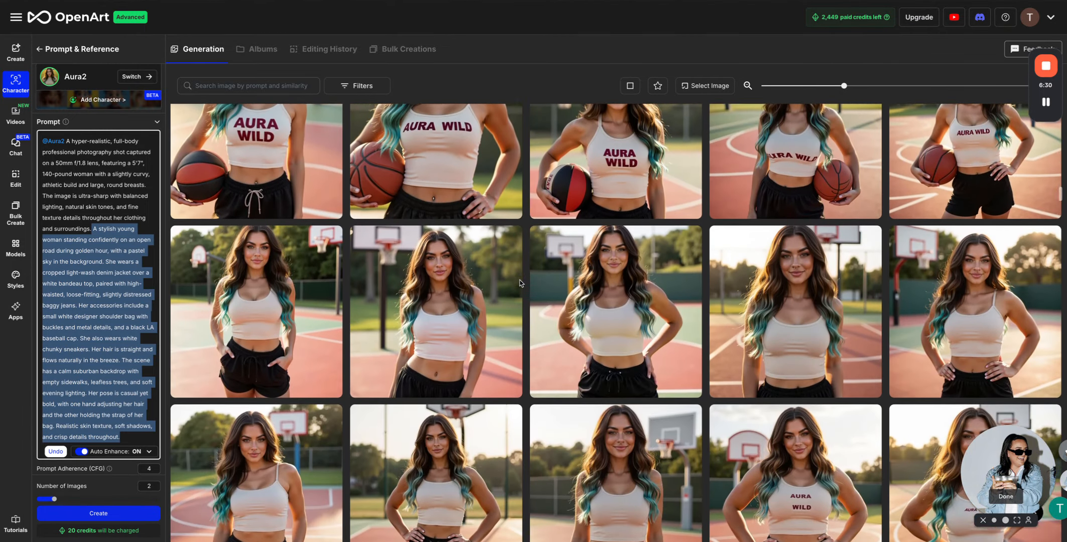
{"action": "scroll", "coordinate": [519, 284], "scroll_direction": "down", "scroll_amount": 10}
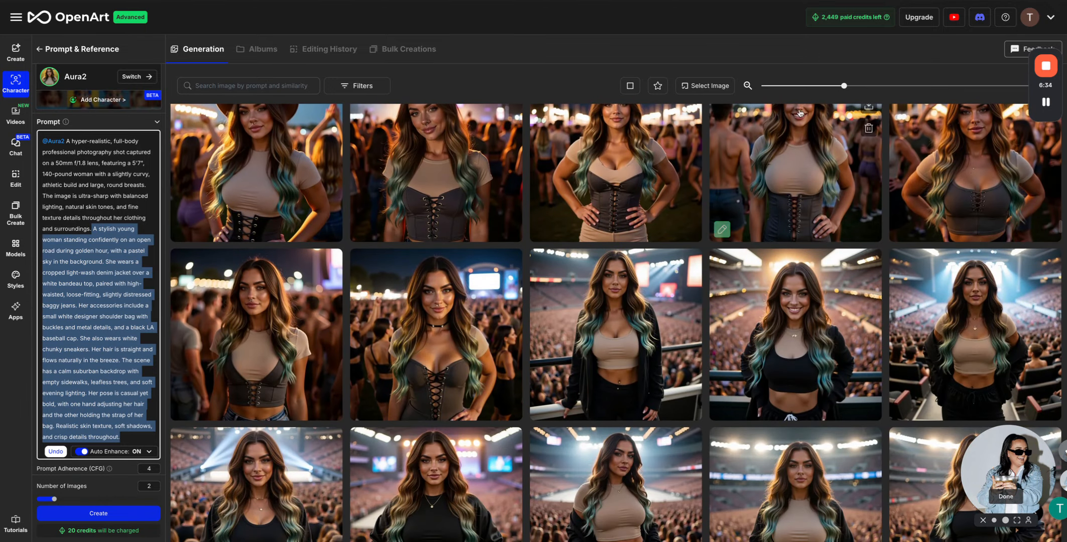
Shrink the gallery thumbnails to eleven per row and look over the older Aura2 images
{"action": "left_click_drag", "start_coordinate": [844, 88], "coordinate": [1008, 86]}
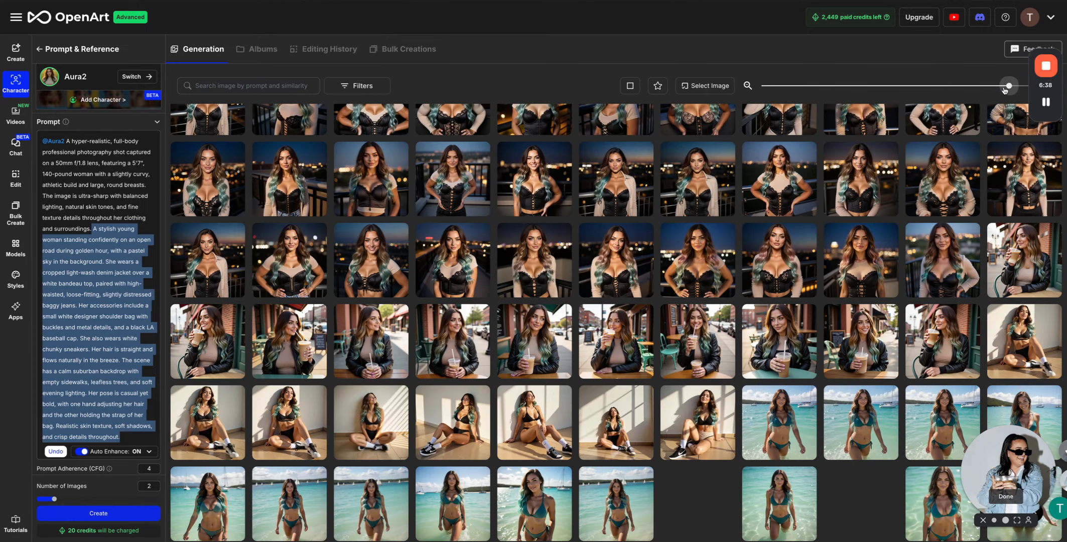
{"action": "scroll", "coordinate": [492, 255], "scroll_direction": "down", "scroll_amount": 10}
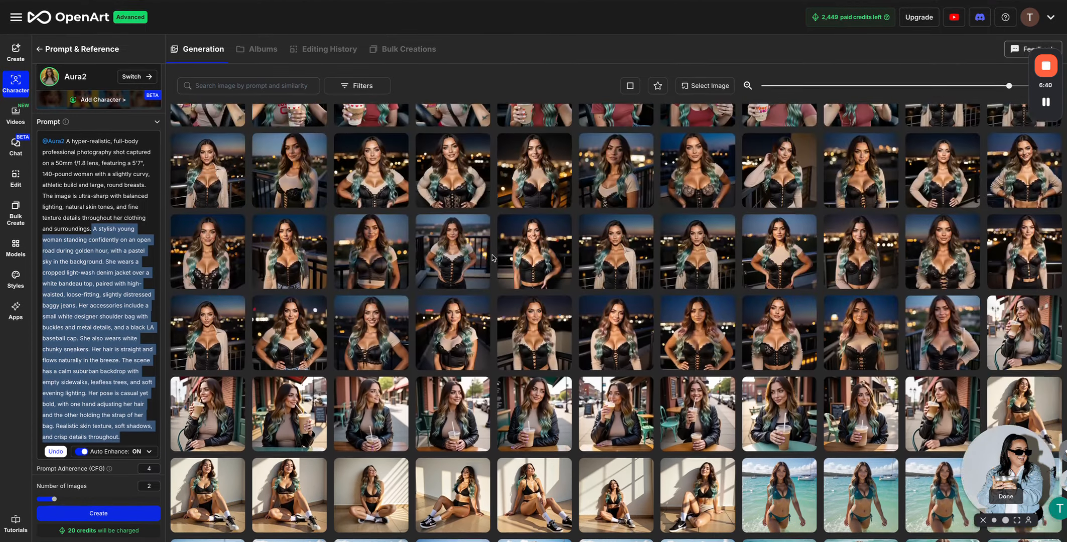
{"action": "scroll", "coordinate": [493, 258], "scroll_direction": "up", "scroll_amount": 20}
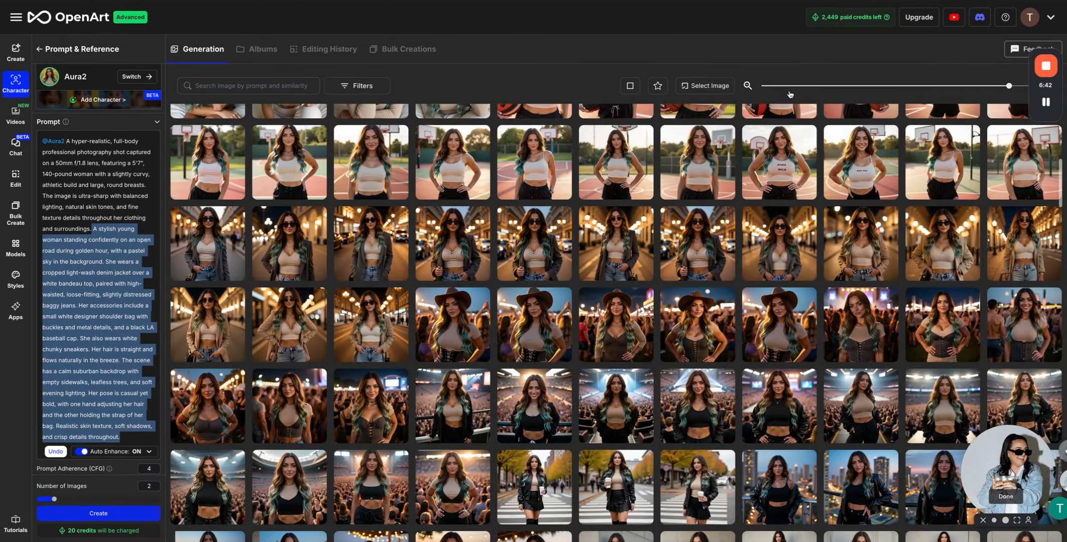
Enlarge the gallery thumbnails to four per row and return to the newest denim-outfit images
{"action": "left_click", "coordinate": [790, 88]}
{"action": "left_click", "coordinate": [809, 87]}
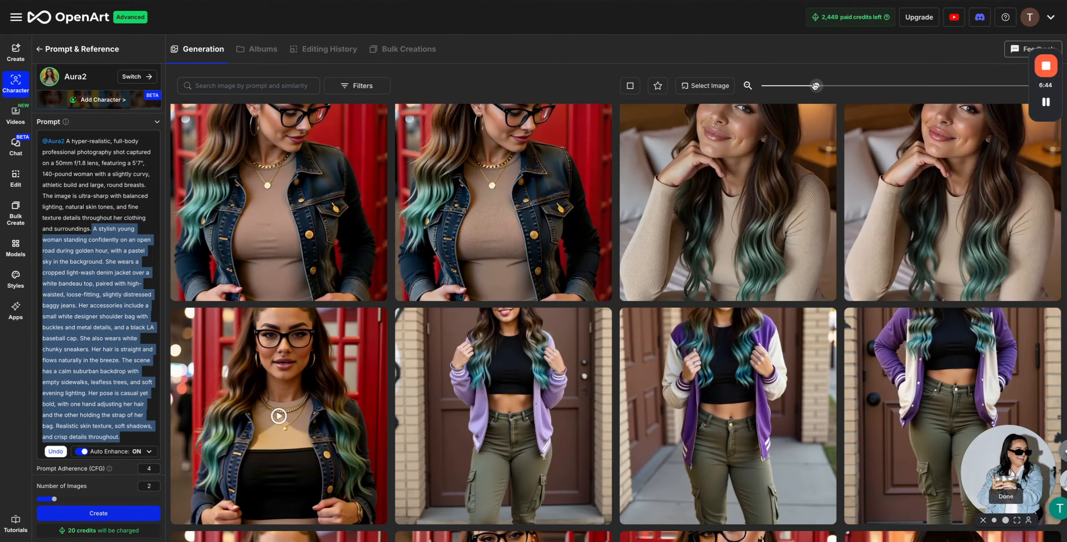
{"action": "scroll", "coordinate": [679, 252], "scroll_direction": "up", "scroll_amount": 15}
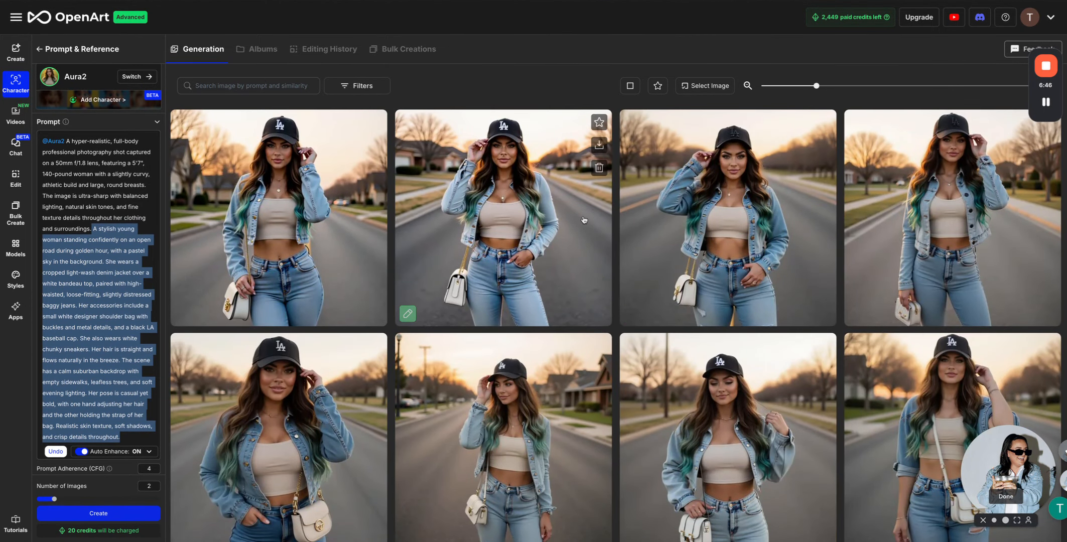